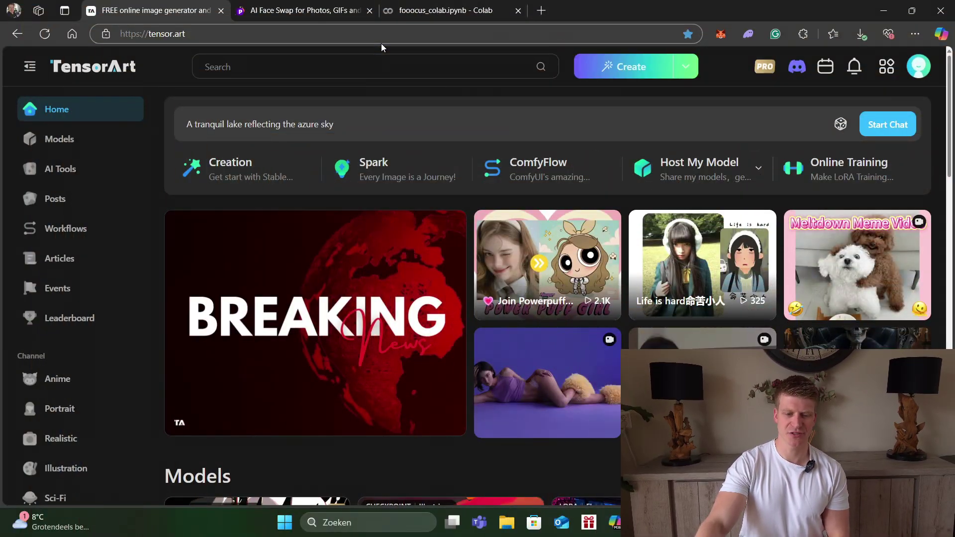
# - Open the image creation workspace and select the Flux+Pony Real F1D model from the realistic models
pyautogui.moveTo(634, 69)
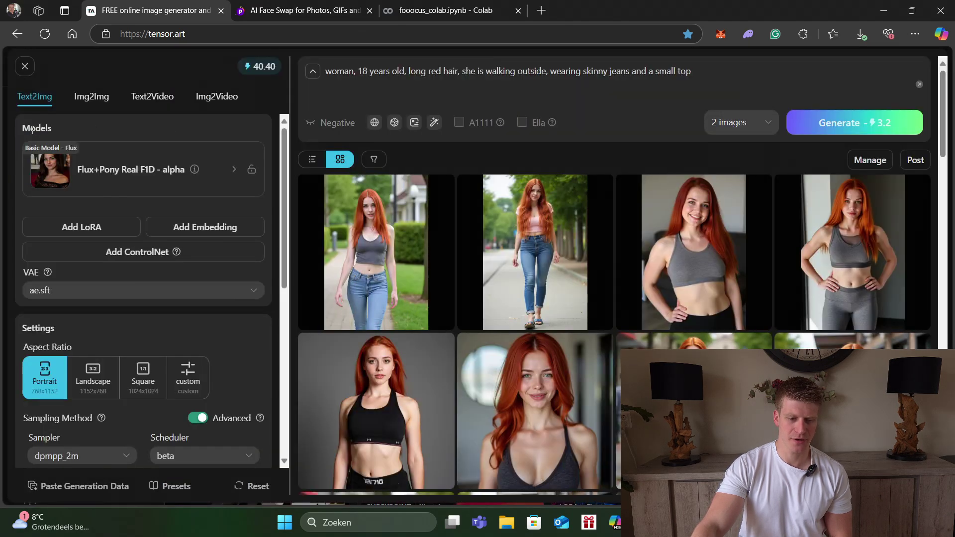
pyautogui.click(99, 171)
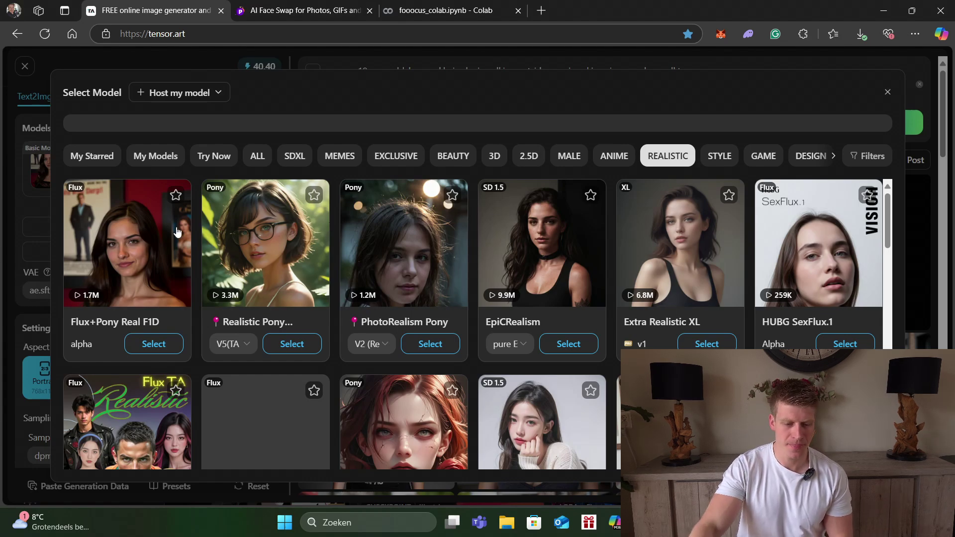
pyautogui.click(142, 275)
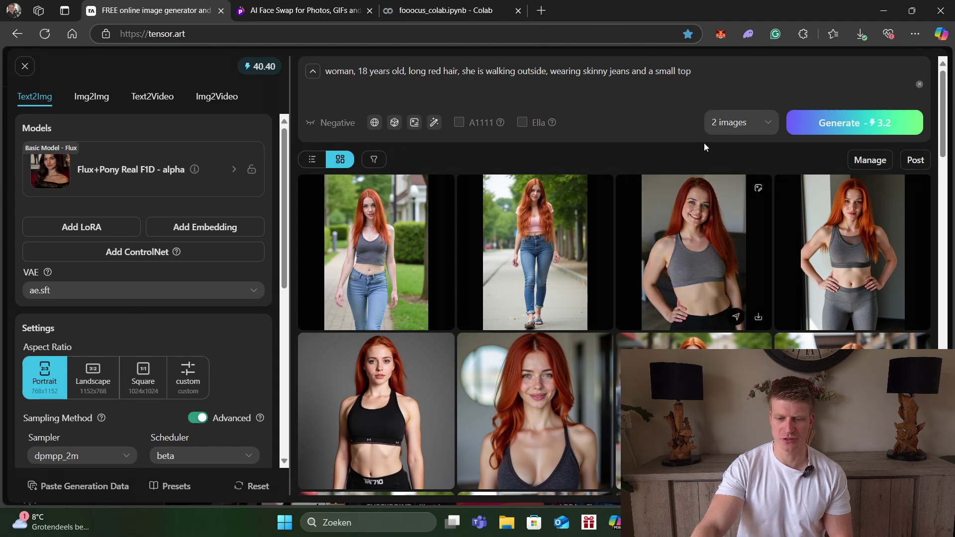
pyautogui.moveTo(692, 72); pyautogui.dragTo(408, 75)
pyautogui.click(409, 75)
pyautogui.hotkey('ctrl', 'a')
pyautogui.click(364, 71)
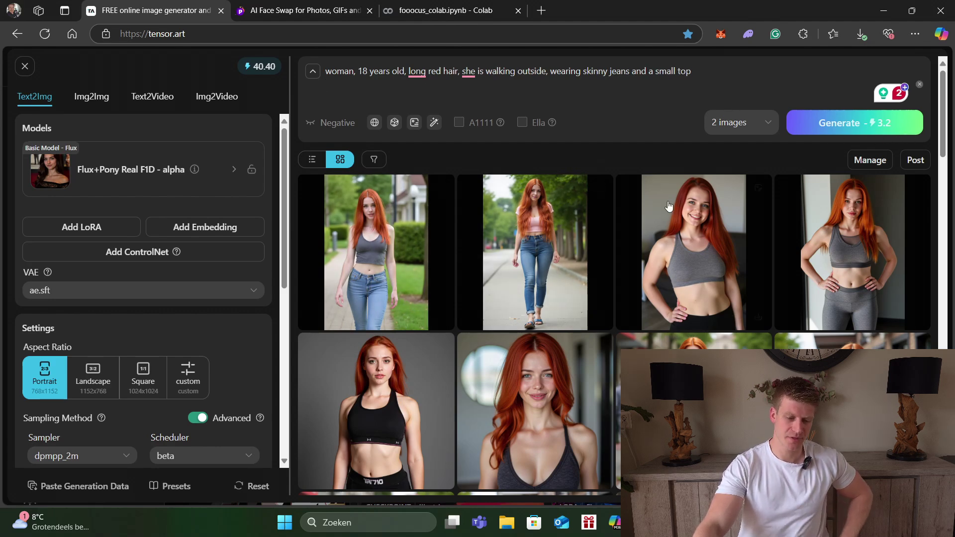
pyautogui.scroll(-1, 536, 186)
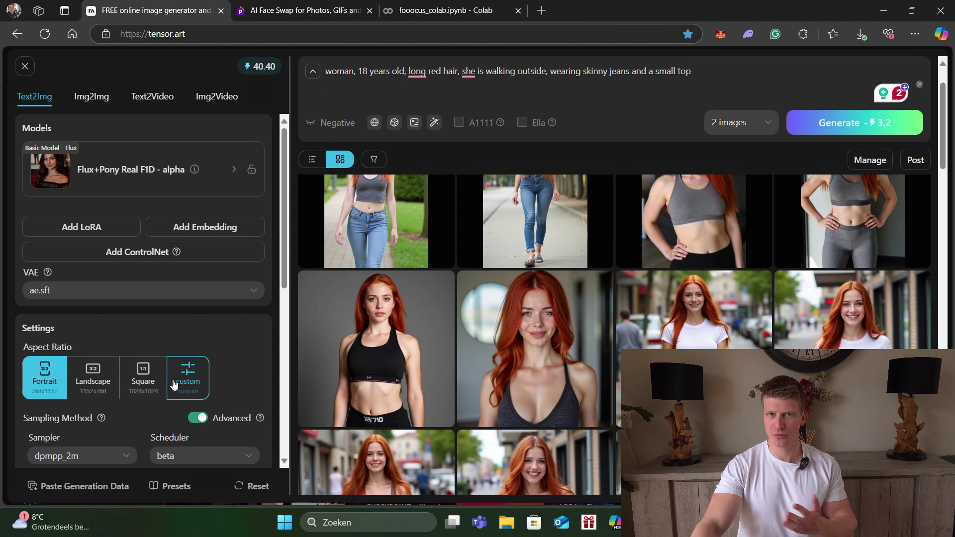
# - Set the image aspect ratio to Square (1024x1024)
pyautogui.click(144, 377)
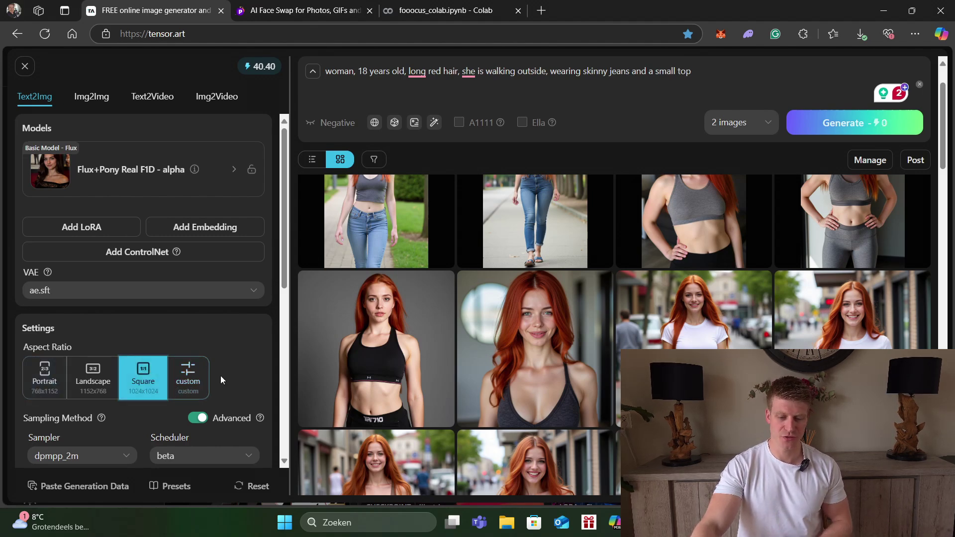
pyautogui.scroll(2, 443, 377)
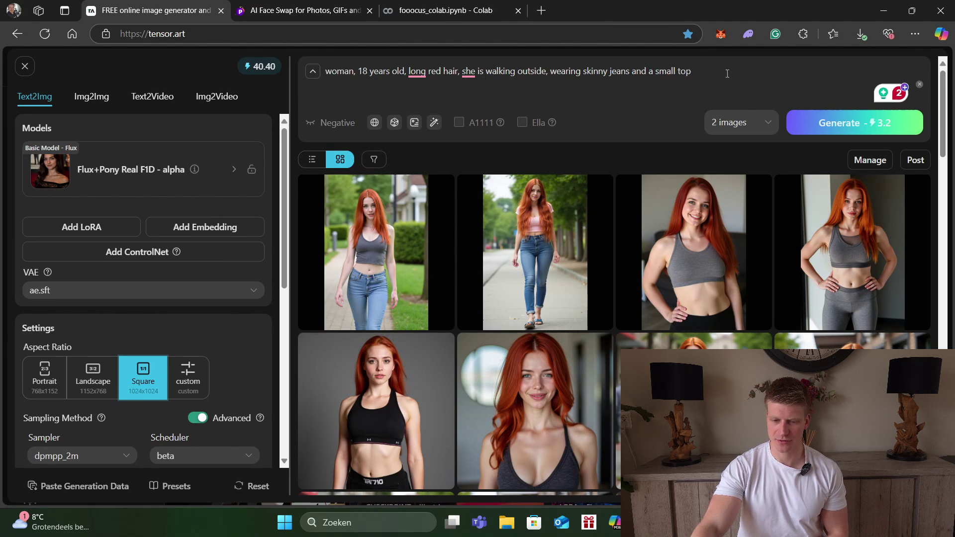
# - Replace the prompt's ending after "she is" with "sitting sat the pool, wearing a bikini" and generate two images
pyautogui.moveTo(726, 74); pyautogui.dragTo(488, 71)
pyautogui.write('sit')
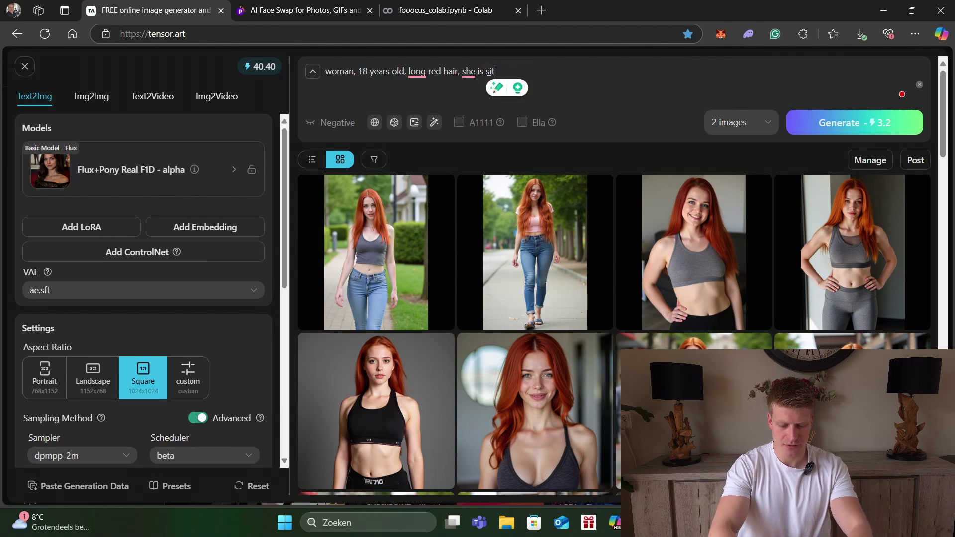
pyautogui.write('ting sat the poo')
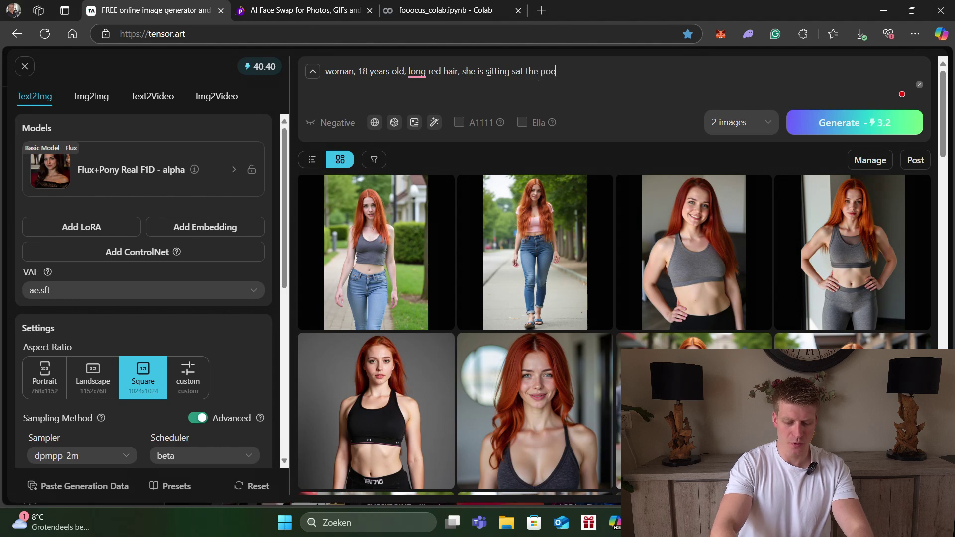
pyautogui.write('l, w')
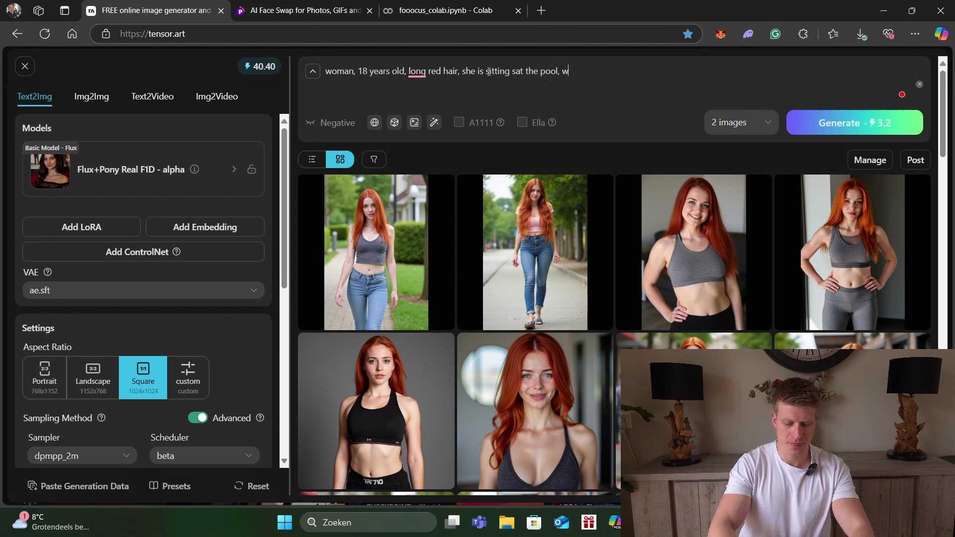
pyautogui.write('earing ')
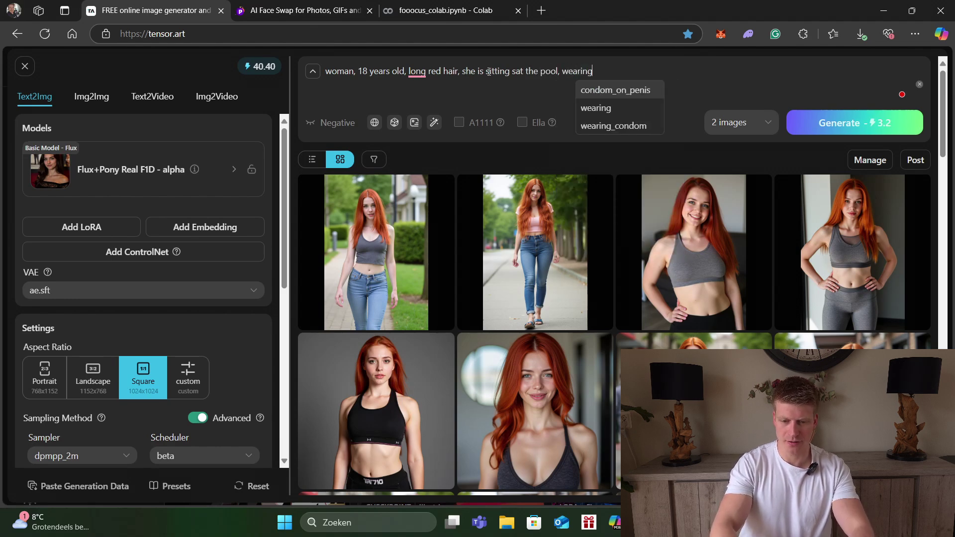
pyautogui.write('a bikini')
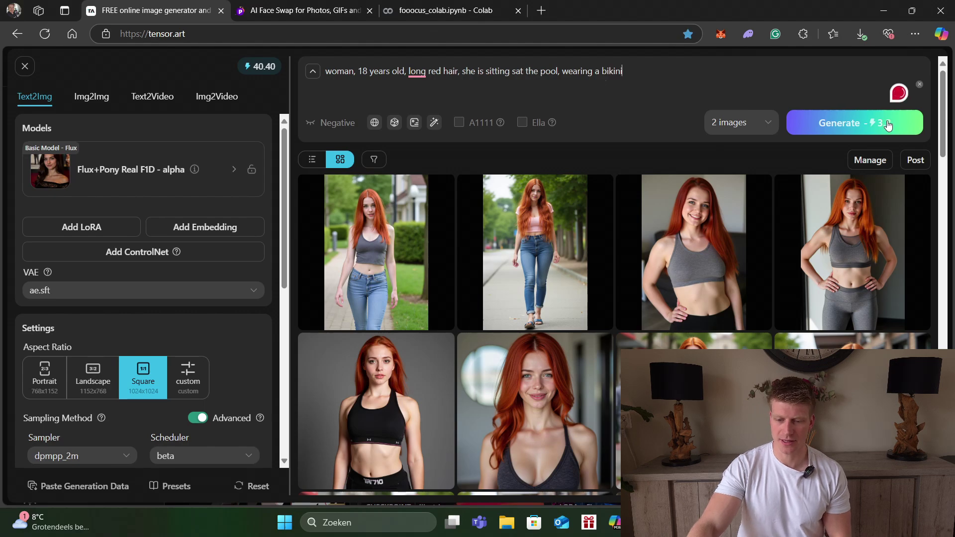
pyautogui.click(835, 128)
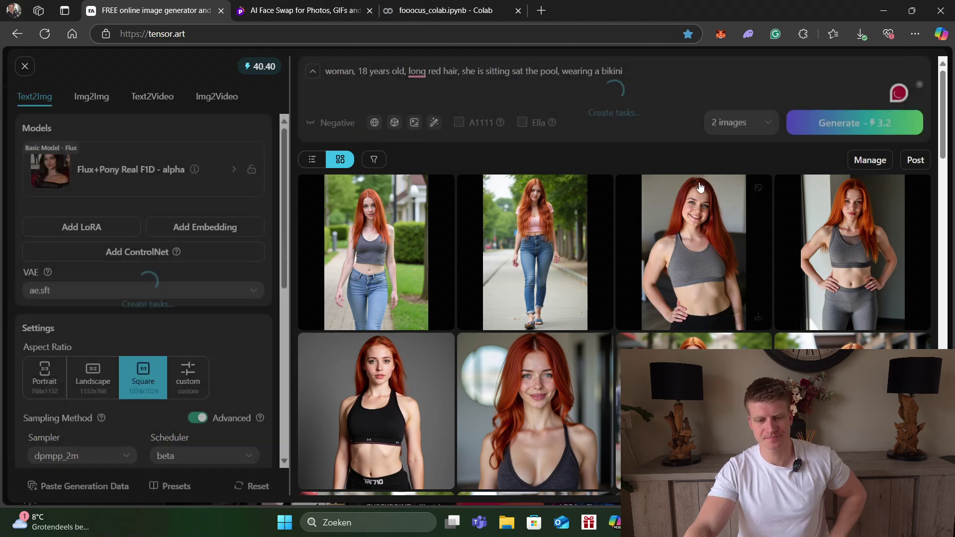
# - Correct "sat" to "at" in the prompt and generate two images with the Portrait (768x1152) aspect ratio
pyautogui.press('BackSpace')
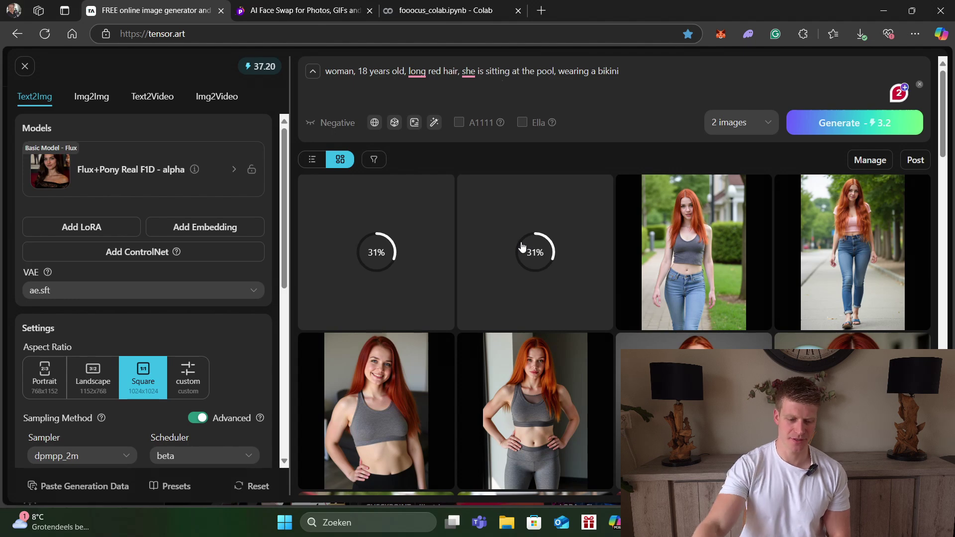
pyautogui.click(59, 385)
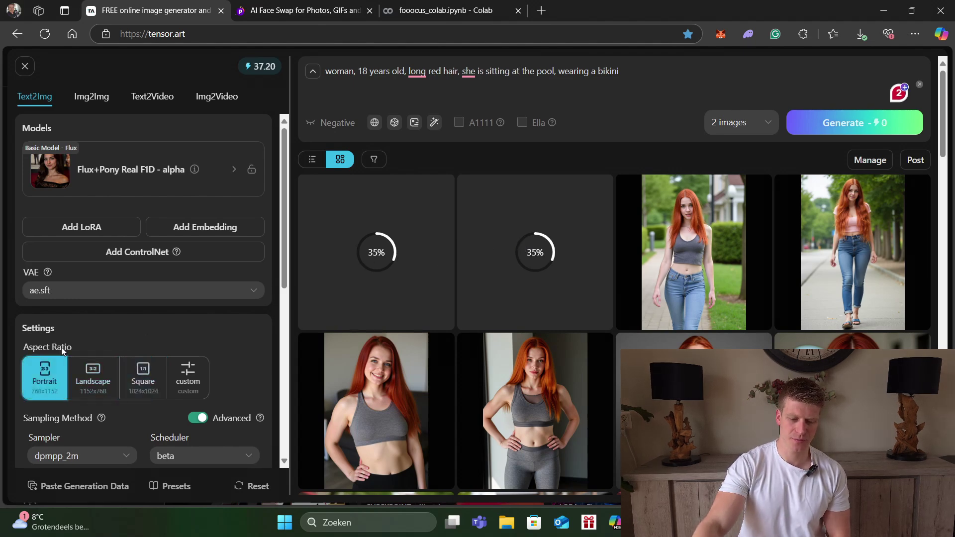
pyautogui.click(855, 129)
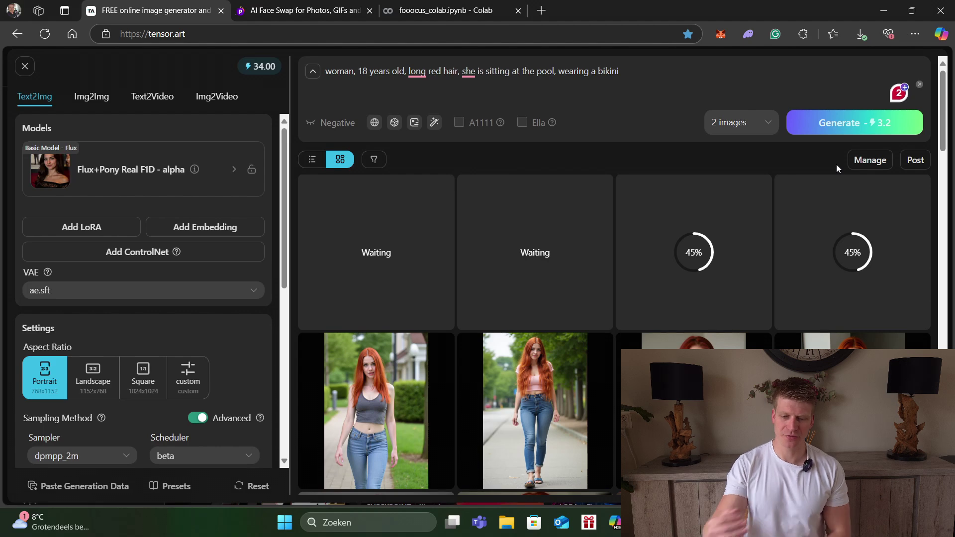
# - Try to generate another batch of images, close the subscription page and reopen the image creation workspace
pyautogui.click(874, 124)
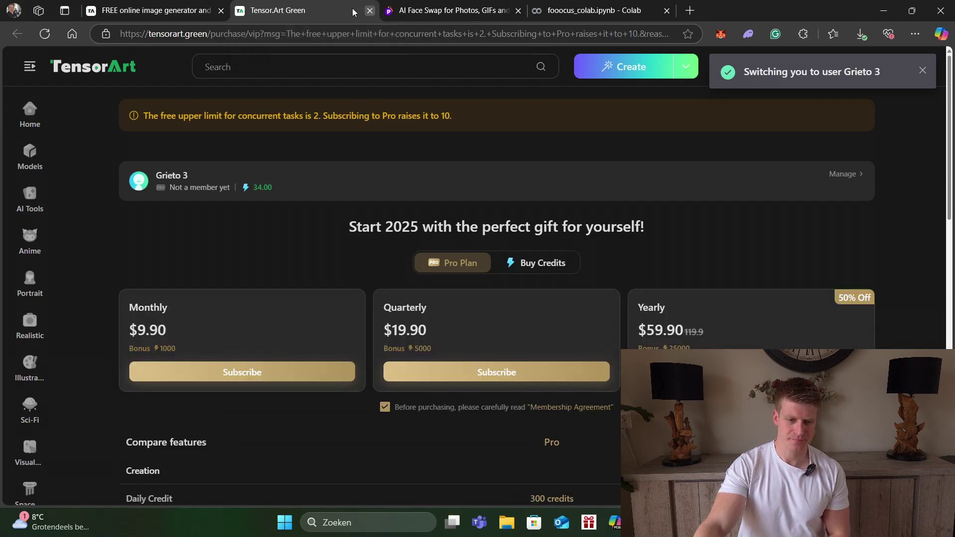
pyautogui.click(370, 11)
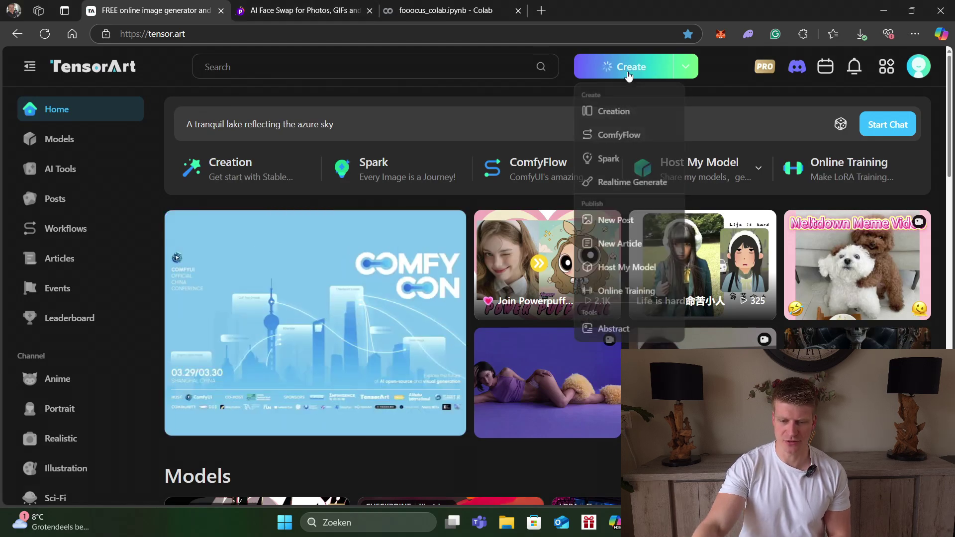
pyautogui.click(609, 68)
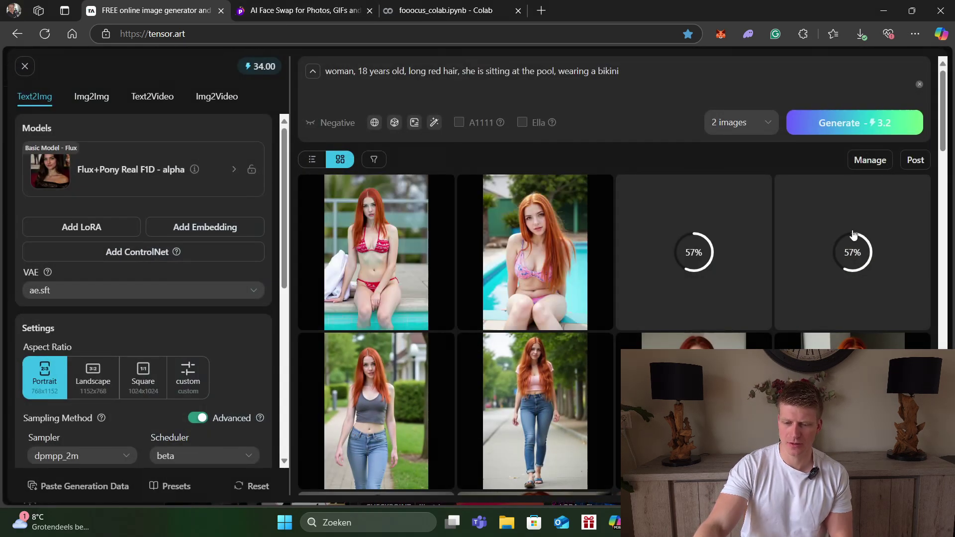
# - Examine the generated poolside image with the red bikini enlarged and zoomed in, checking its details
pyautogui.click(391, 262)
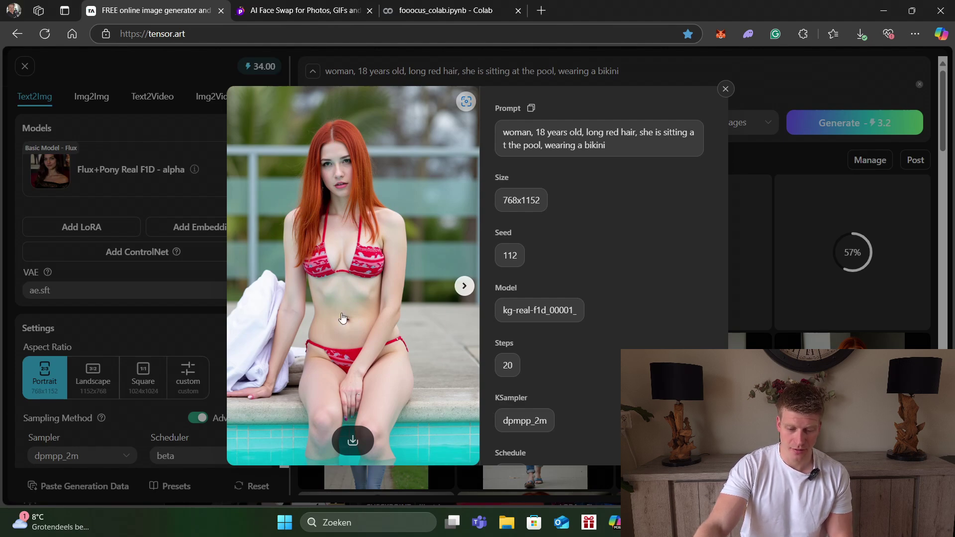
pyautogui.click(352, 290)
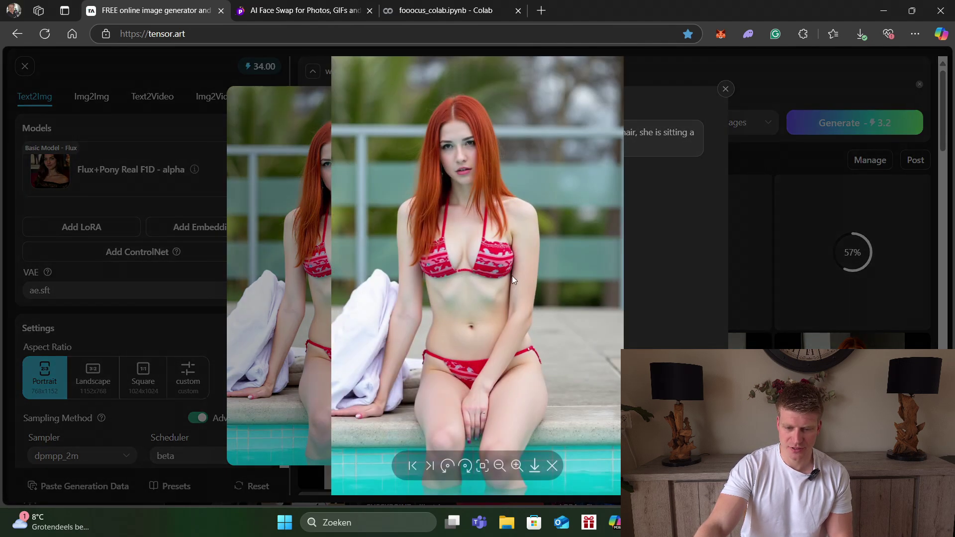
pyautogui.click(521, 466)
pyautogui.moveTo(539, 361); pyautogui.dragTo(521, 230)
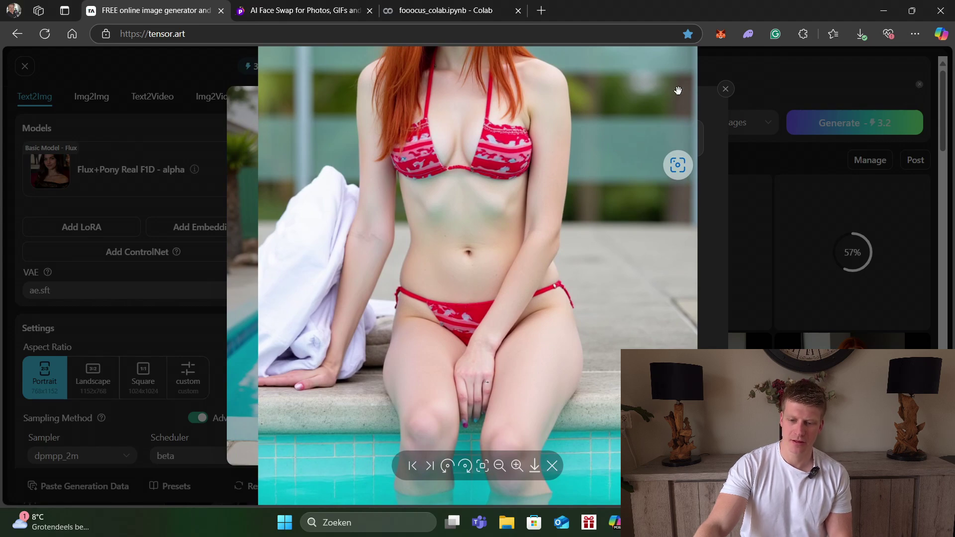
pyautogui.click(551, 466)
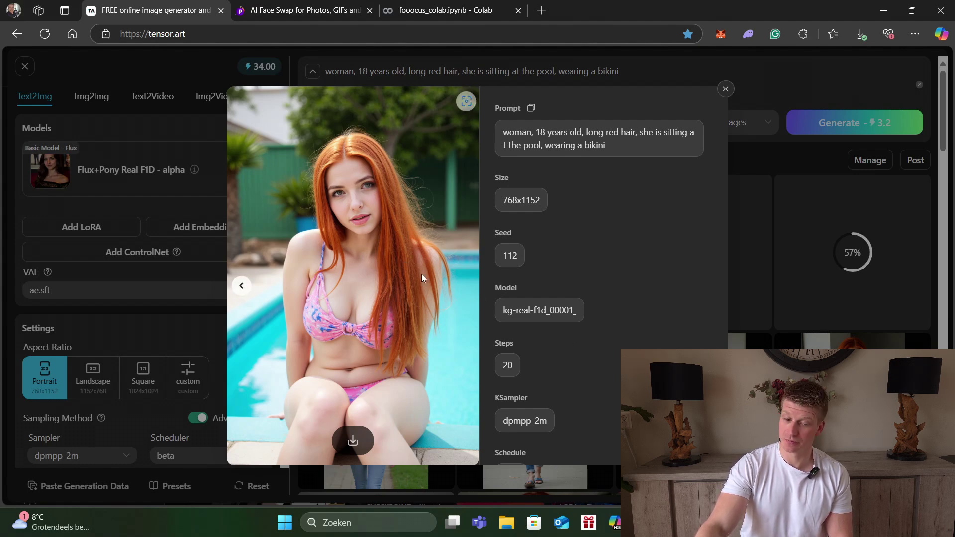
# - Examine the generated poolside image with the pink bikini enlarged and zoomed in, and close the image details
pyautogui.click(406, 265)
pyautogui.click(517, 466)
pyautogui.click(517, 465)
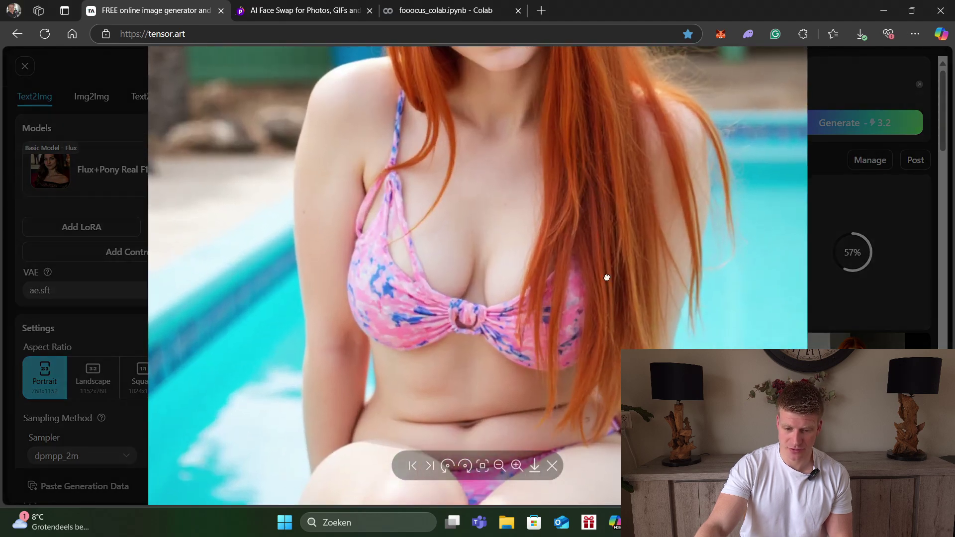
pyautogui.moveTo(607, 278); pyautogui.dragTo(559, 465)
pyautogui.click(553, 465)
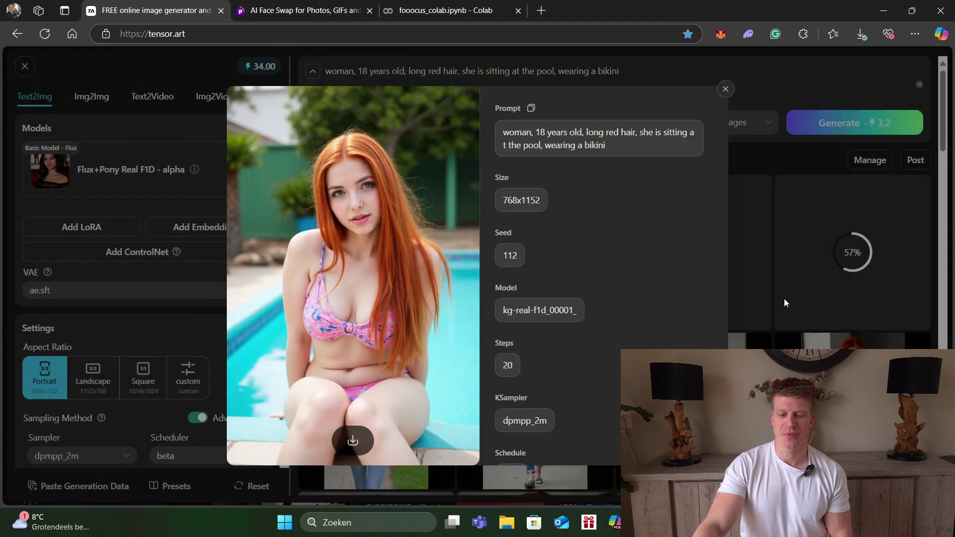
pyautogui.click(784, 299)
# - Extend the prompt with ", she is smiling showing her perfect white teeth" and generate two images
pyautogui.click(656, 75)
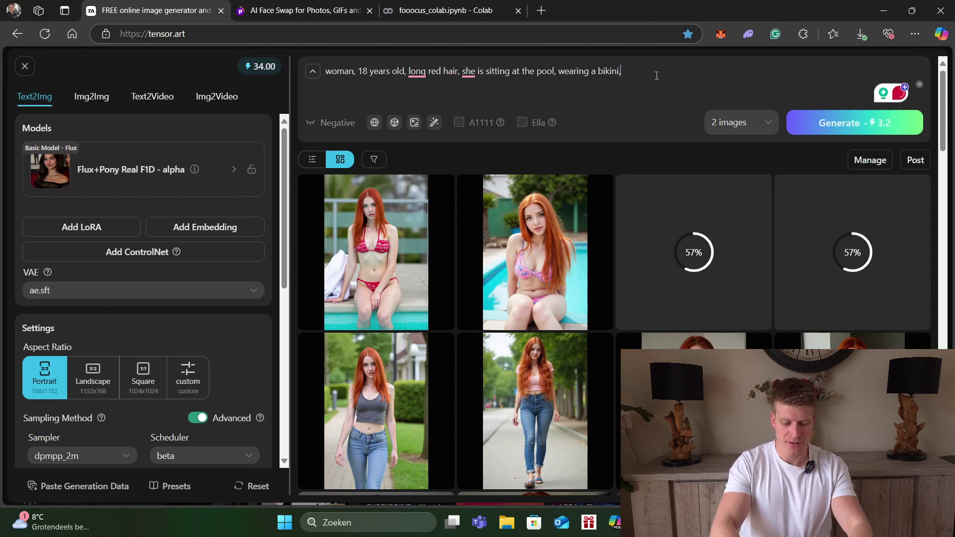
pyautogui.write('she is sm')
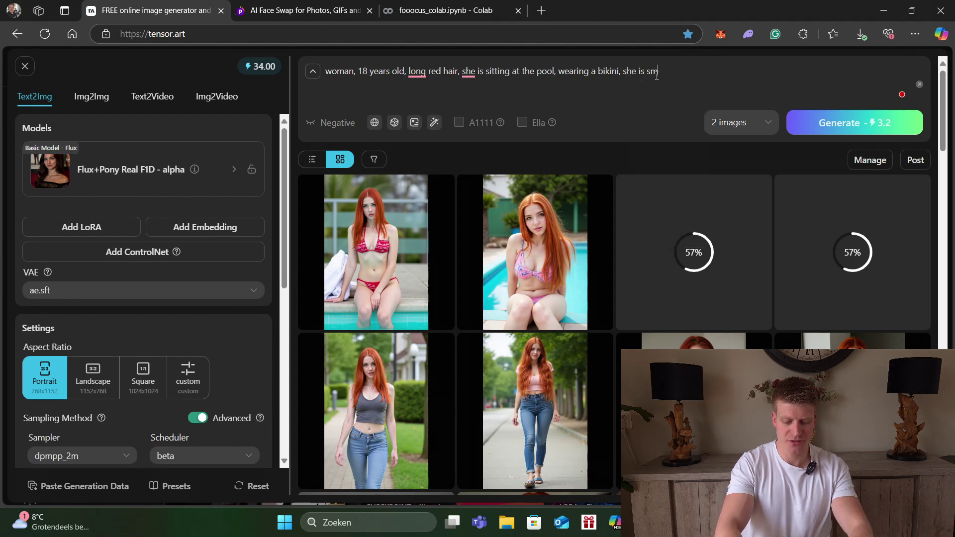
pyautogui.write('iling')
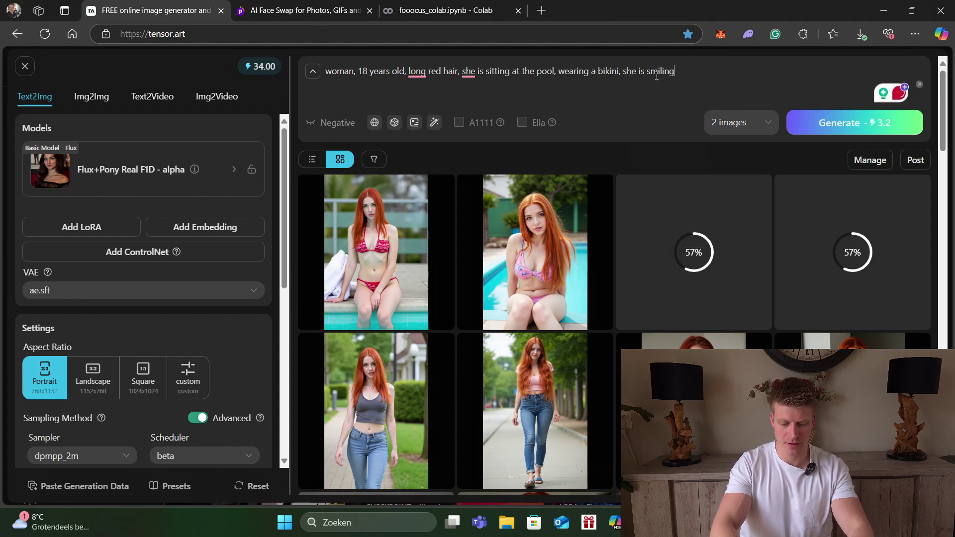
pyautogui.write('showing h')
pyautogui.write('er perfect wj')
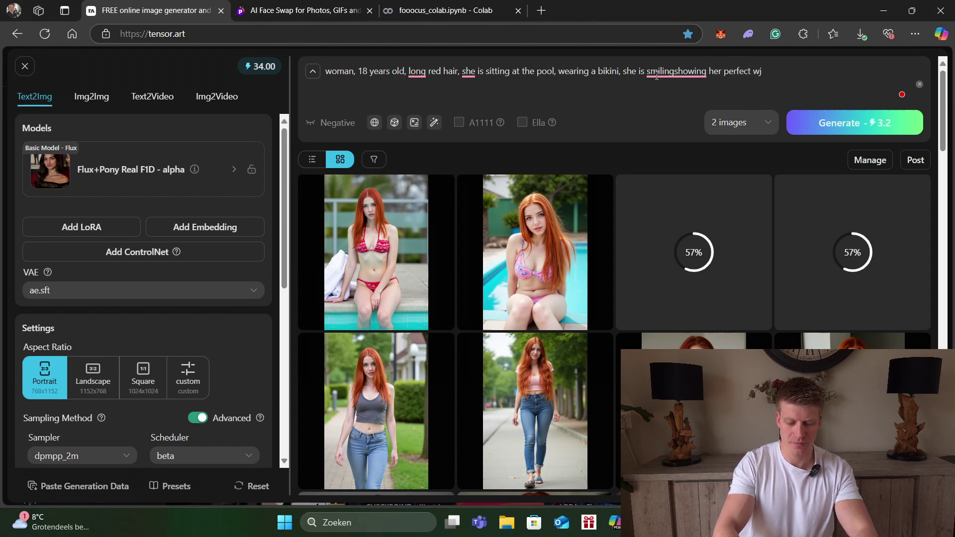
pyautogui.press('BackSpace')
pyautogui.write('hite teeth')
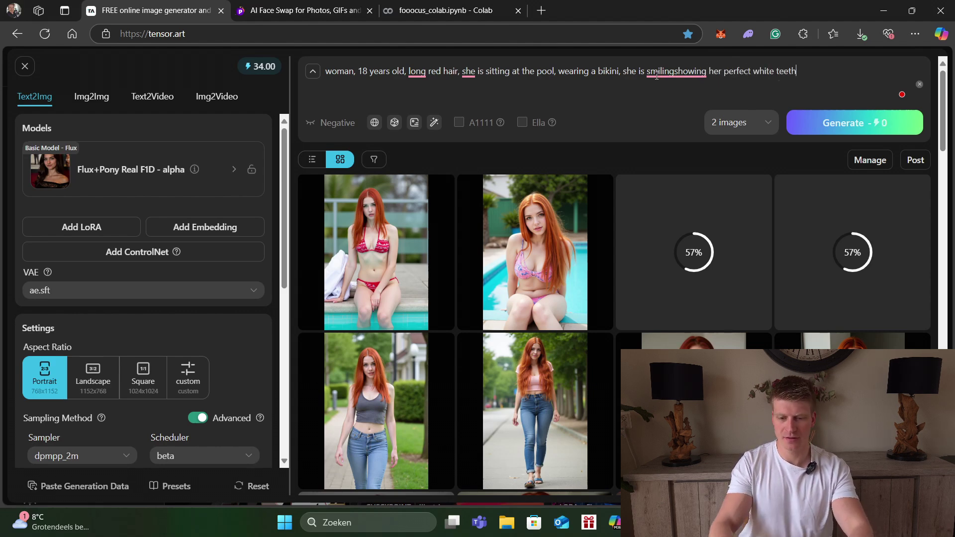
pyautogui.moveTo(672, 71)
pyautogui.click(682, 107)
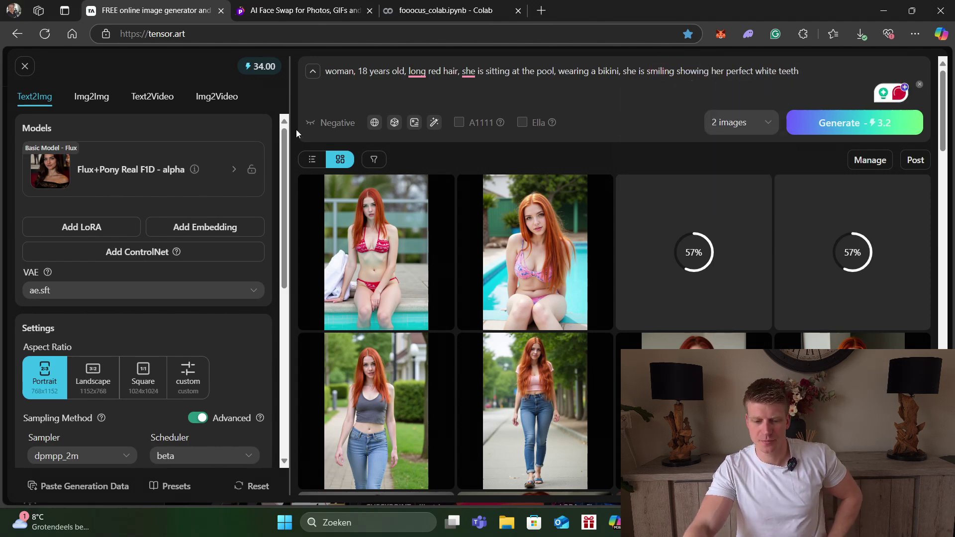
pyautogui.click(822, 126)
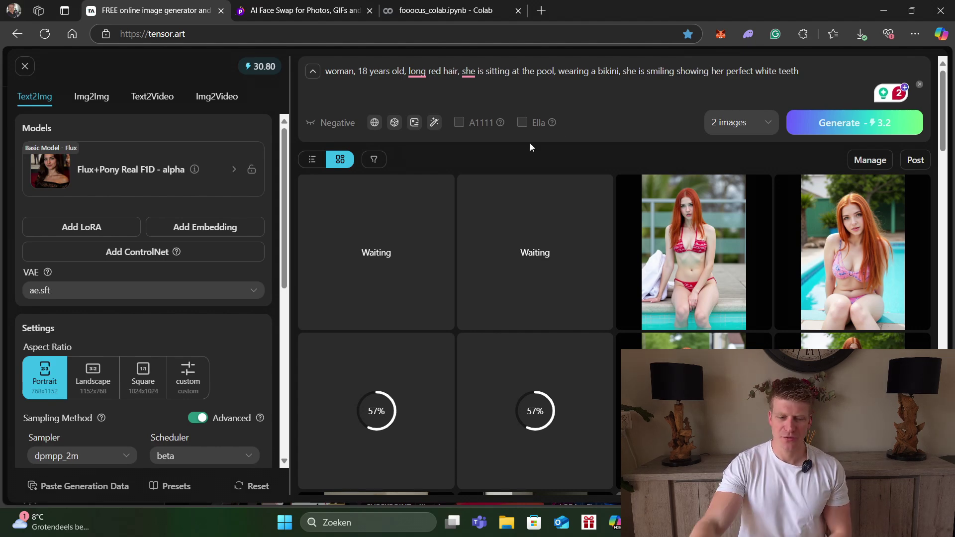
# - Switch the base model to HUBG SexFlux.1 (Alpha) from the realistic models
pyautogui.moveTo(848, 234)
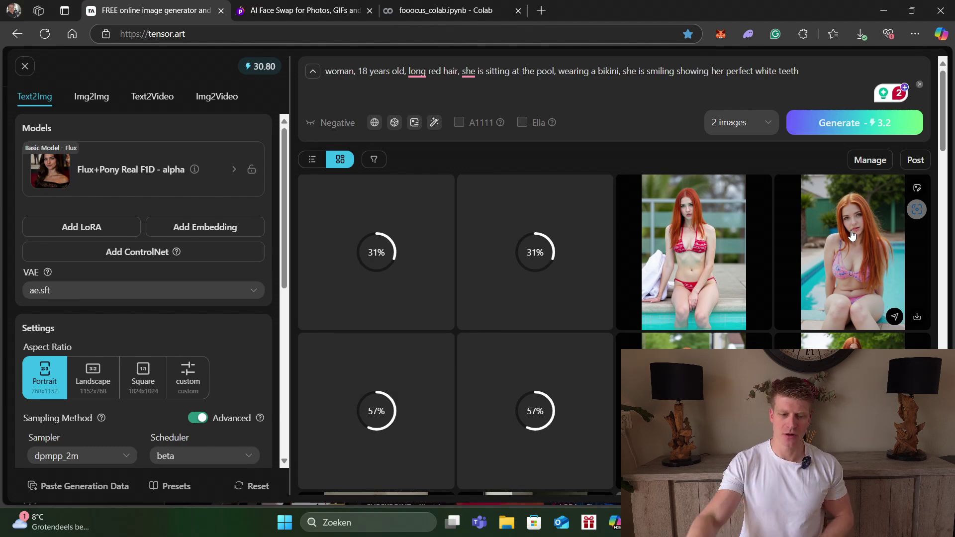
pyautogui.click(89, 171)
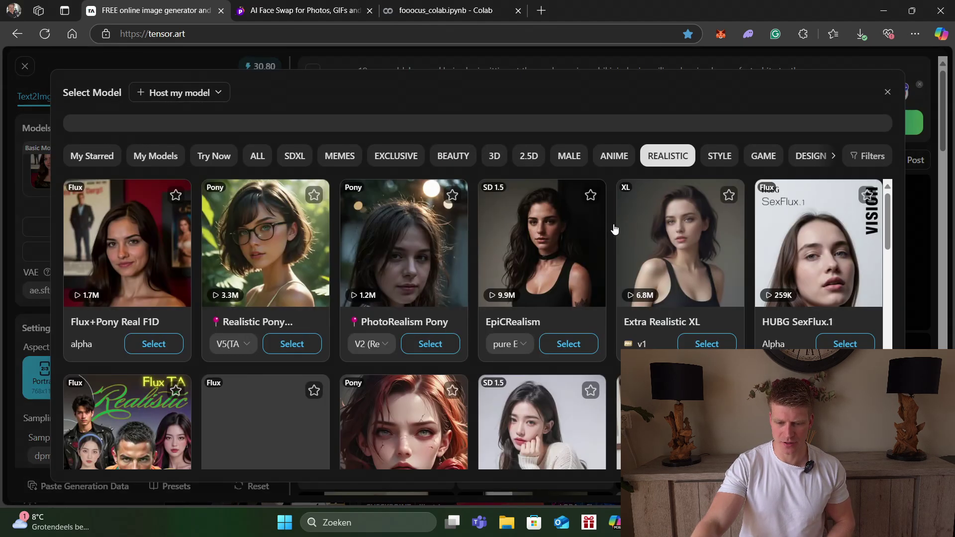
pyautogui.click(779, 259)
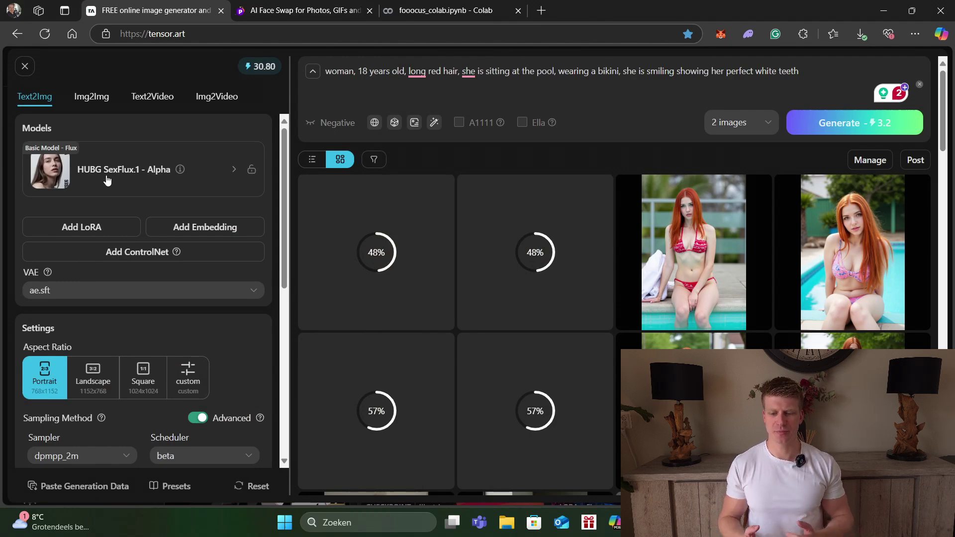
# - Switch to PixNova AI and open its AI Face Swap tool
pyautogui.hotkey('ctrl', 'Tab')
pyautogui.hotkey('alt', 'Left')
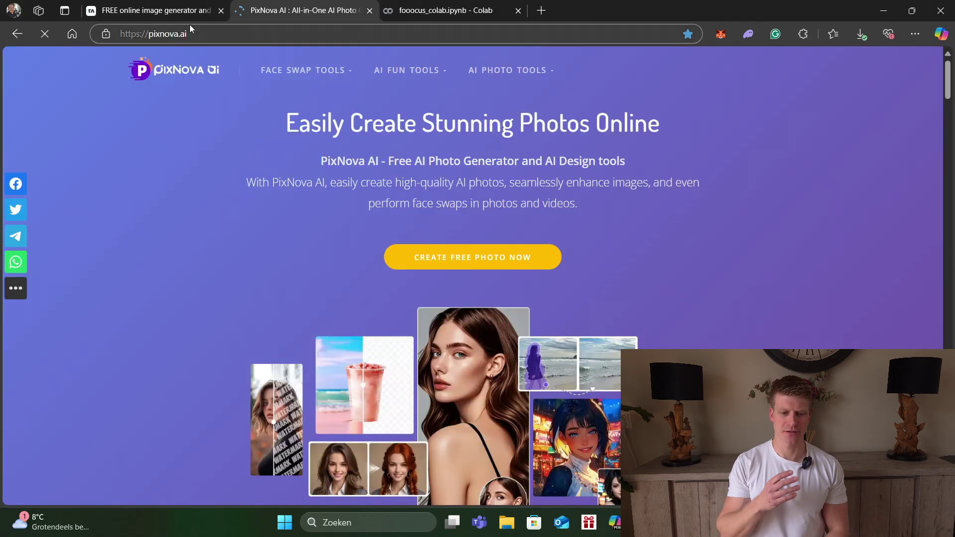
pyautogui.moveTo(303, 70)
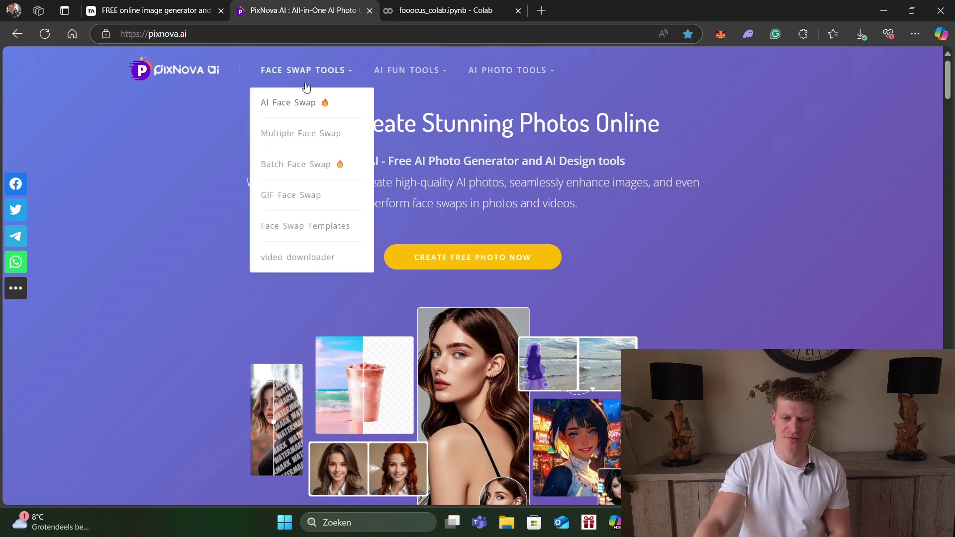
pyautogui.click(311, 106)
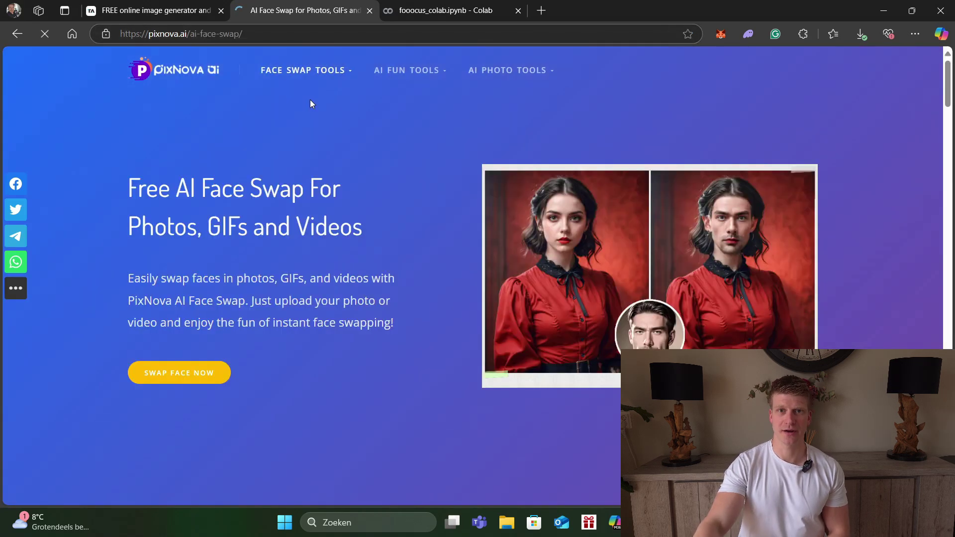
# - Upload the grey sports top portrait as the source image and the outdoor jeans picture as the face image for the photo face swap
pyautogui.scroll(-10, 333, 150)
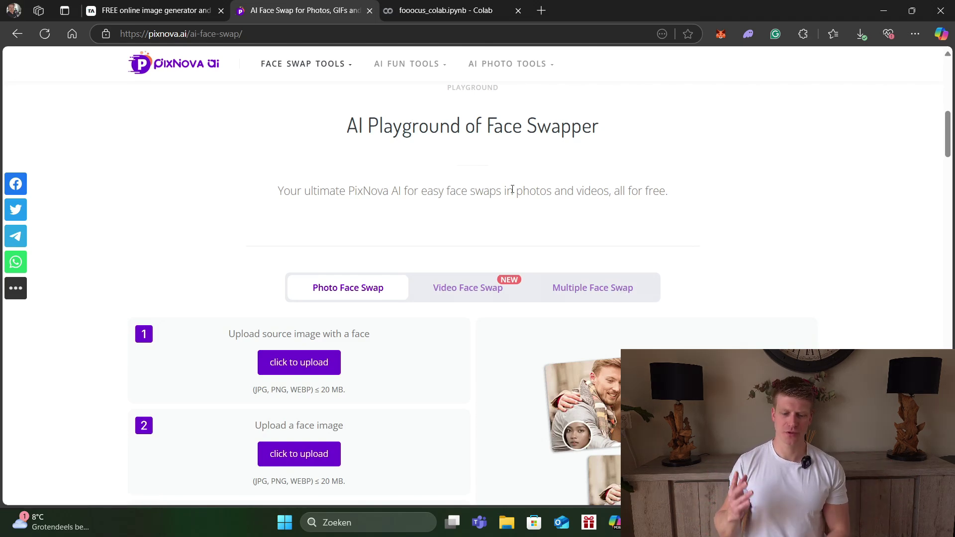
pyautogui.click(308, 373)
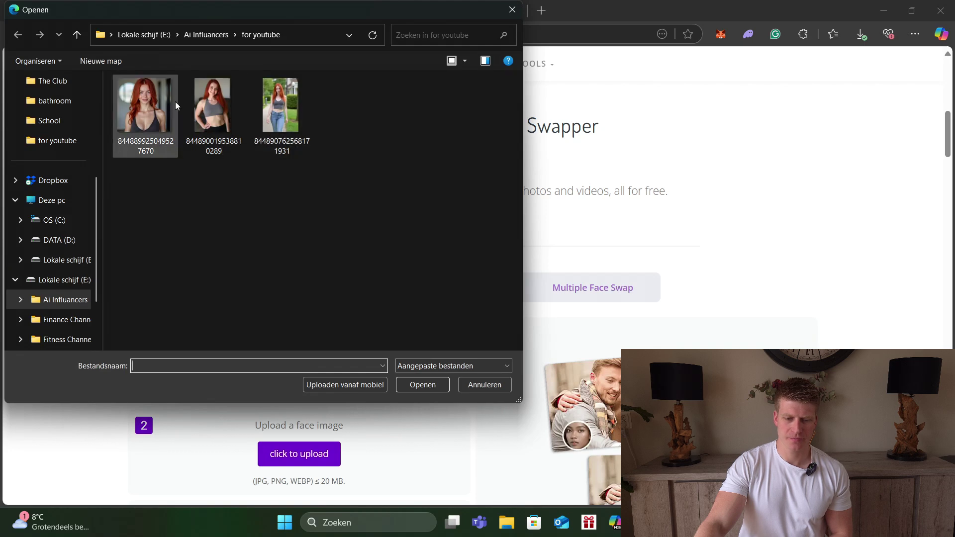
pyautogui.doubleClick(219, 108)
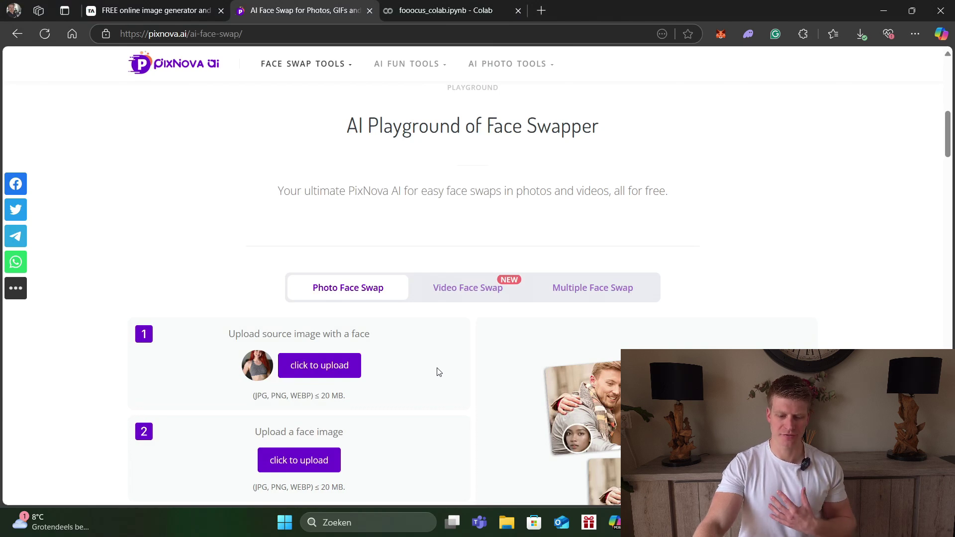
pyautogui.scroll(-2, 436, 372)
pyautogui.click(318, 337)
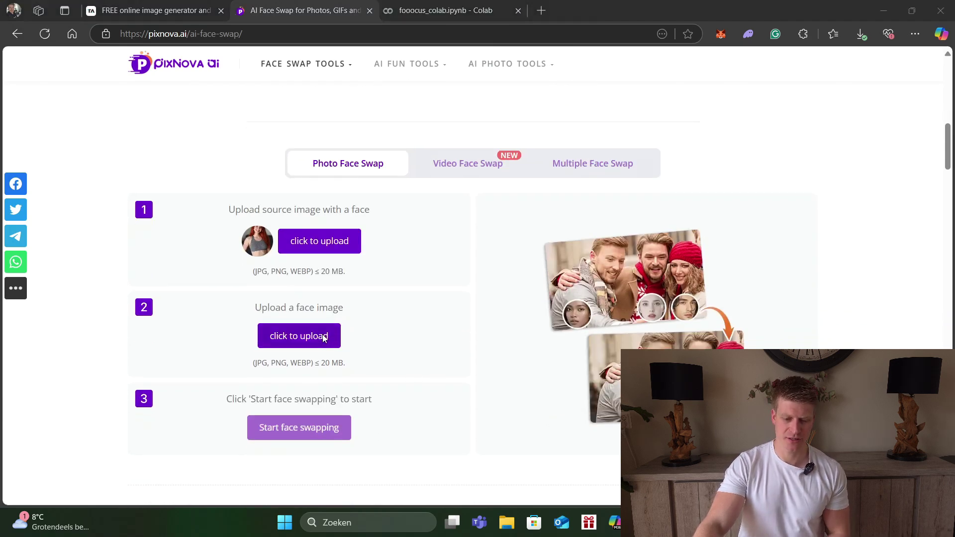
pyautogui.doubleClick(294, 118)
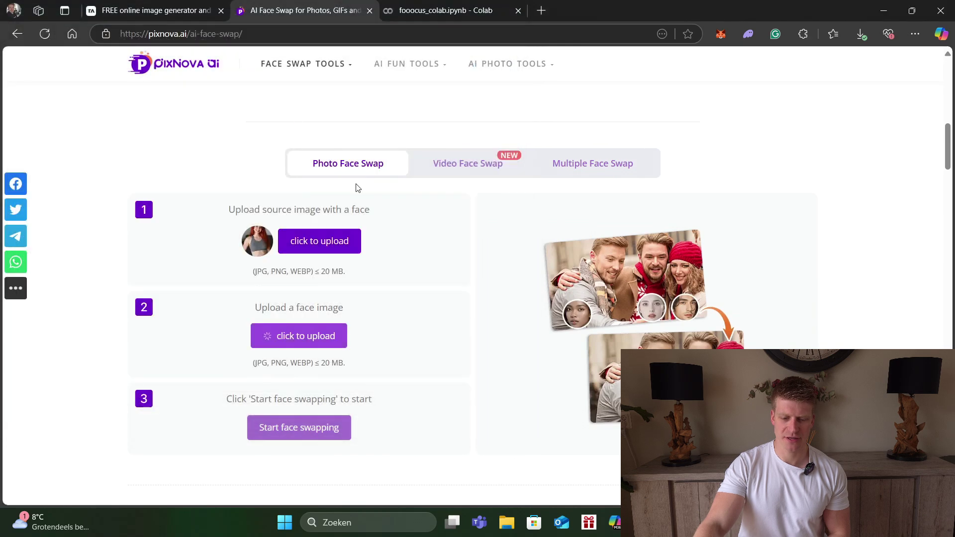
# - Run the photo face swap and enlarge the resulting image
pyautogui.click(321, 443)
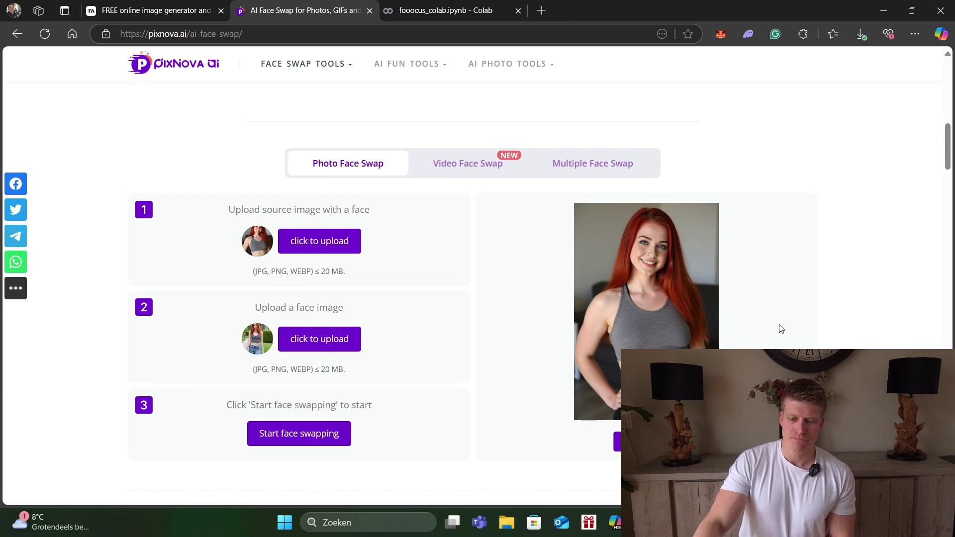
pyautogui.click(693, 304)
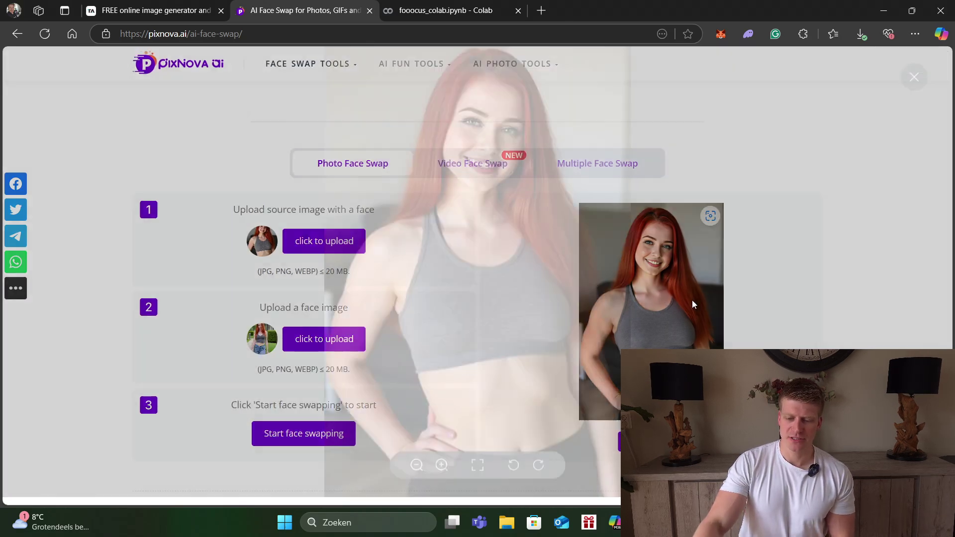
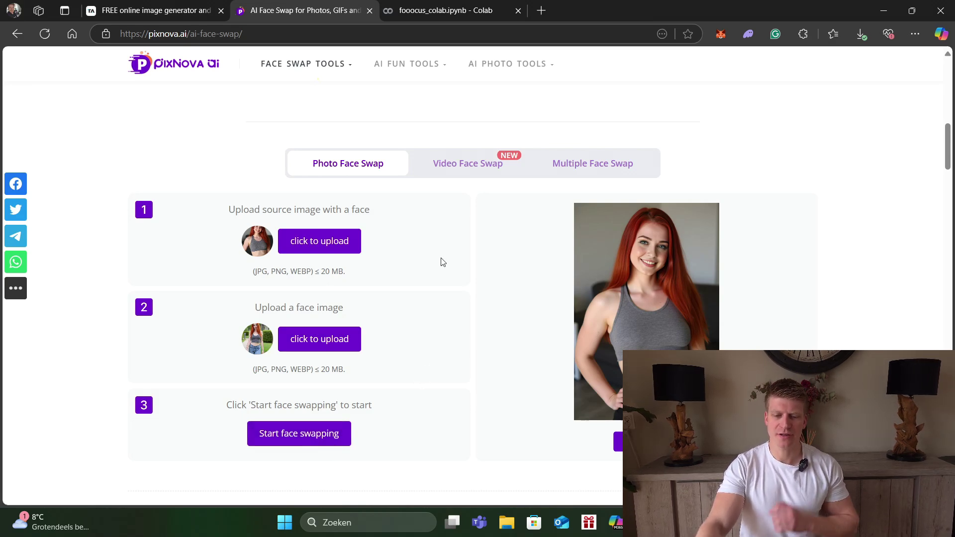
# - Switch back to Tensor.Art, view the smiling poolside image with the dark blue bikini, and save it as 844894765477533814.png
pyautogui.hotkey('ctrl', 'shift', 'Tab')
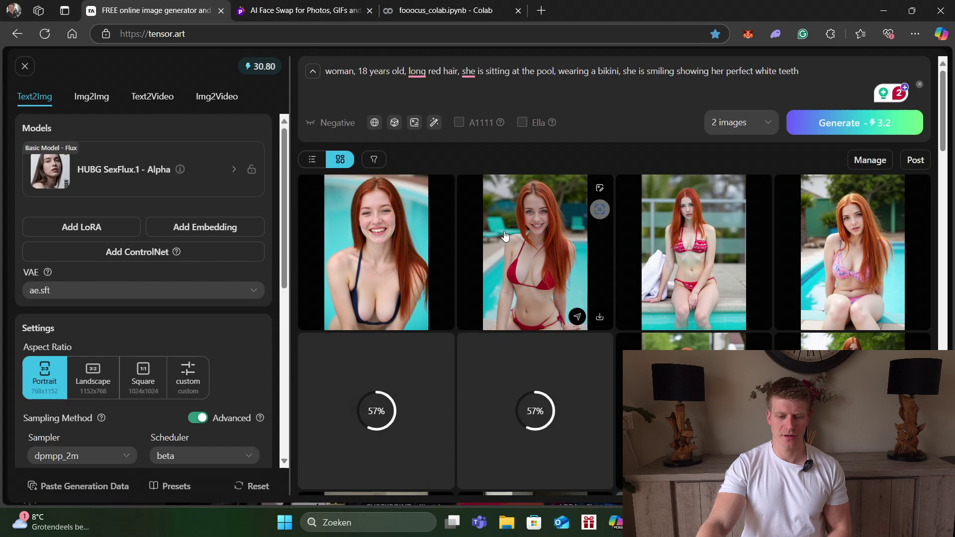
pyautogui.click(415, 270)
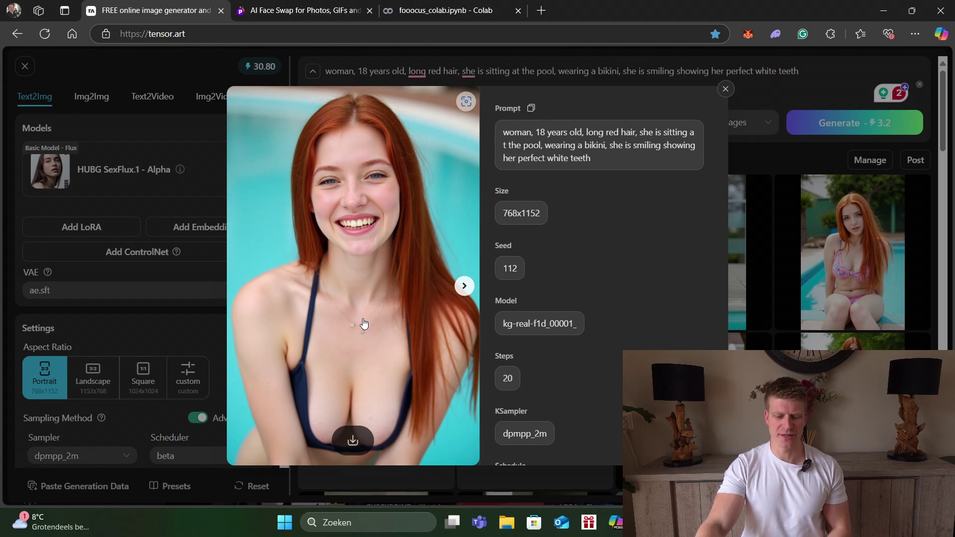
pyautogui.click(725, 90)
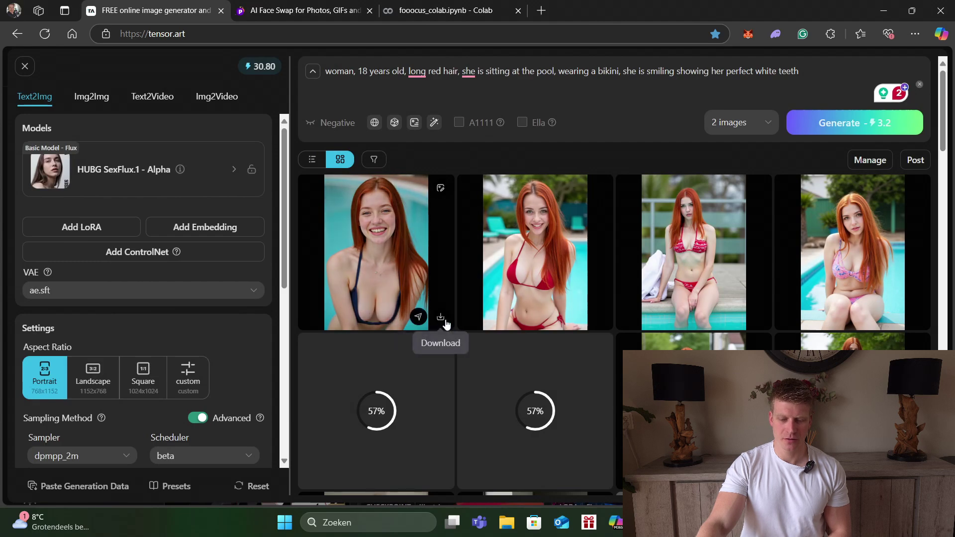
pyautogui.click(441, 318)
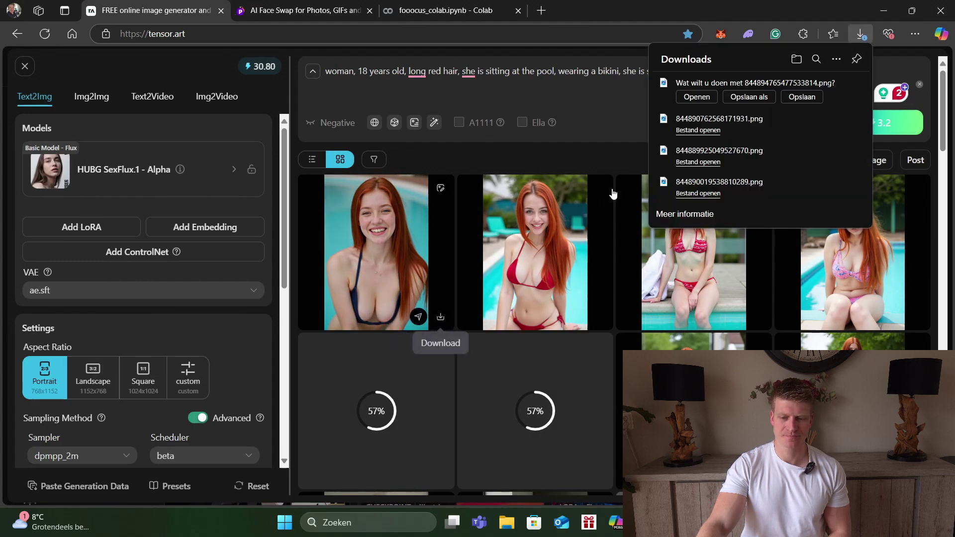
pyautogui.click(784, 100)
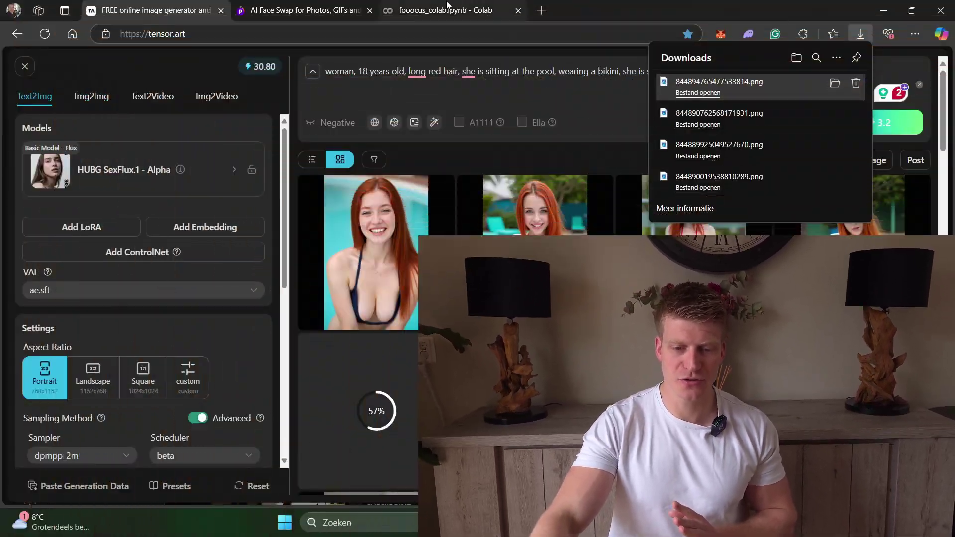
# - Switch to the fooocus_colab.ipynb notebook, review the running cell's output, and open the public gradio.live link to Fooocus
pyautogui.click(469, 6)
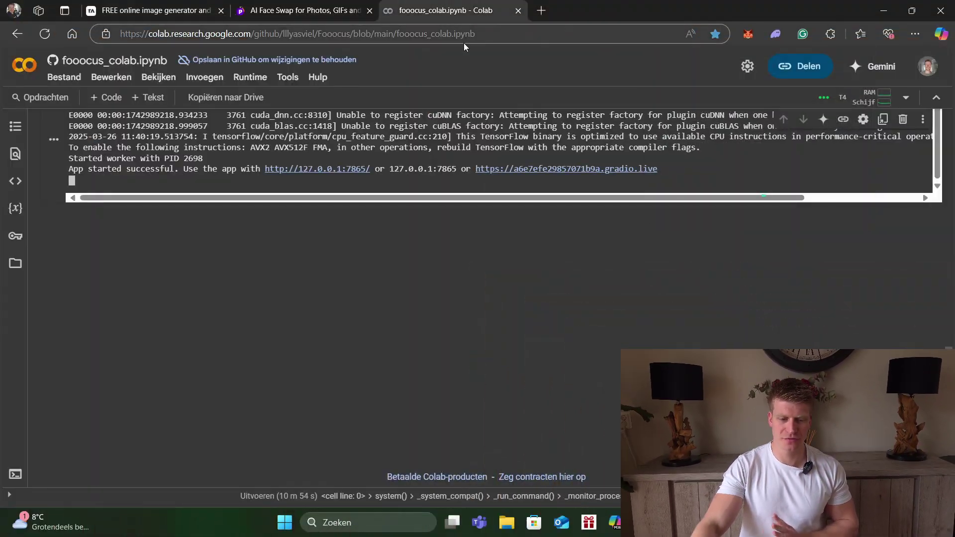
pyautogui.scroll(15, 383, 375)
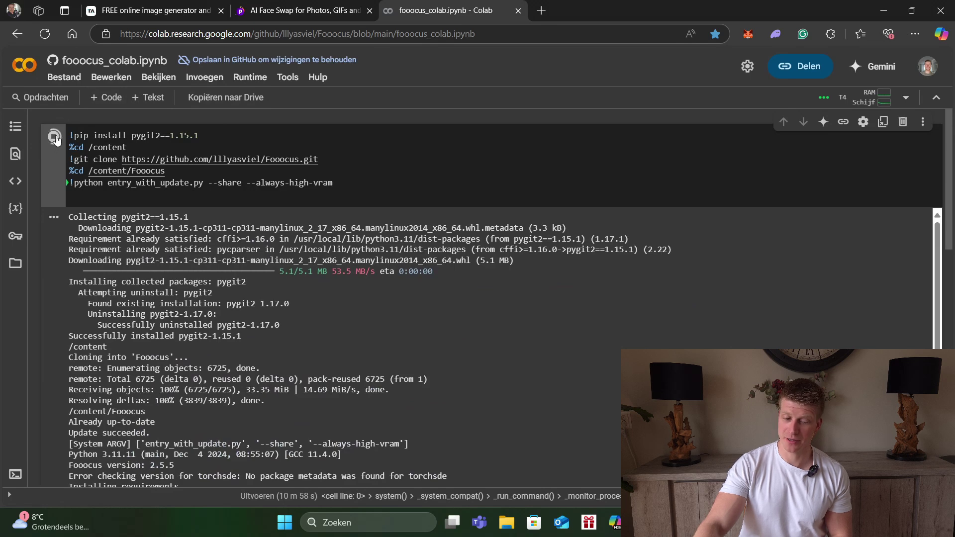
pyautogui.scroll(-10, 423, 318)
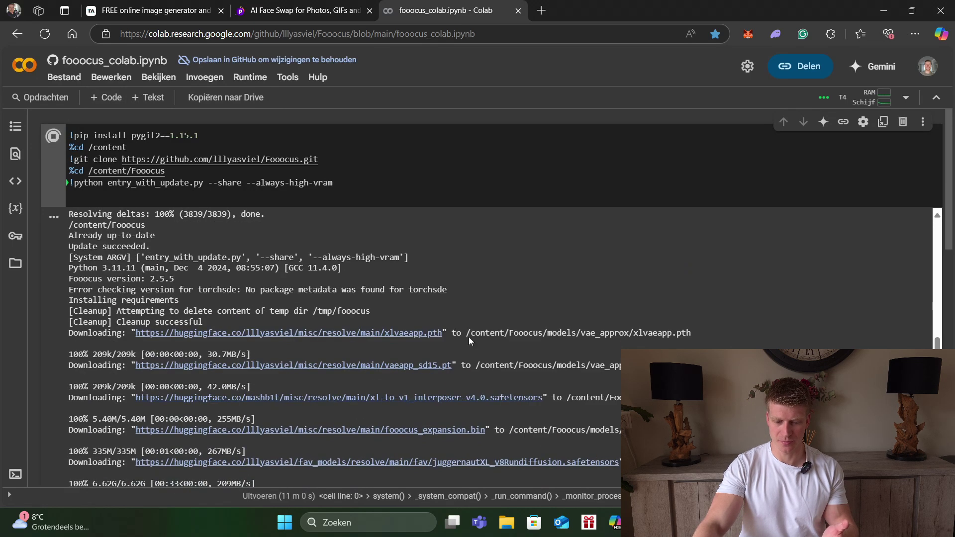
pyautogui.scroll(-5, 507, 359)
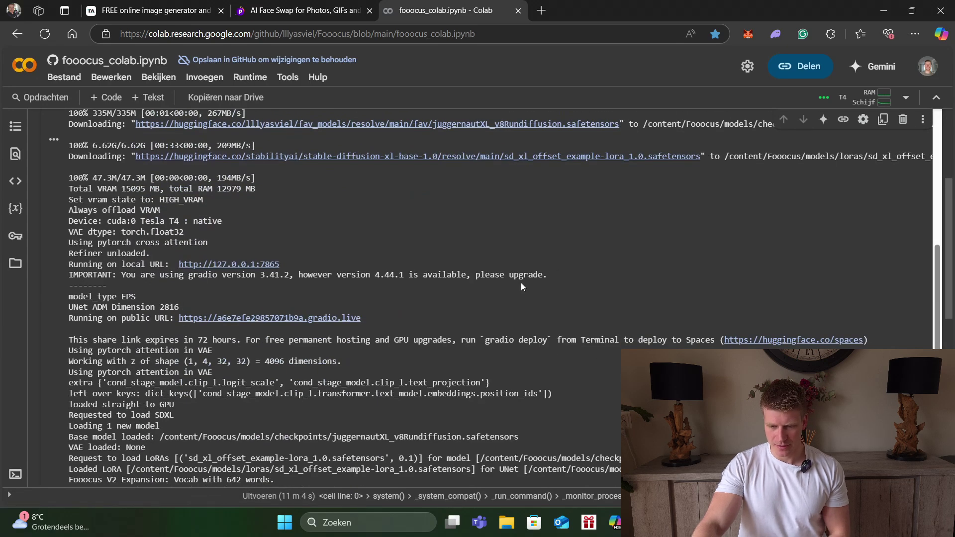
pyautogui.scroll(-5, 521, 282)
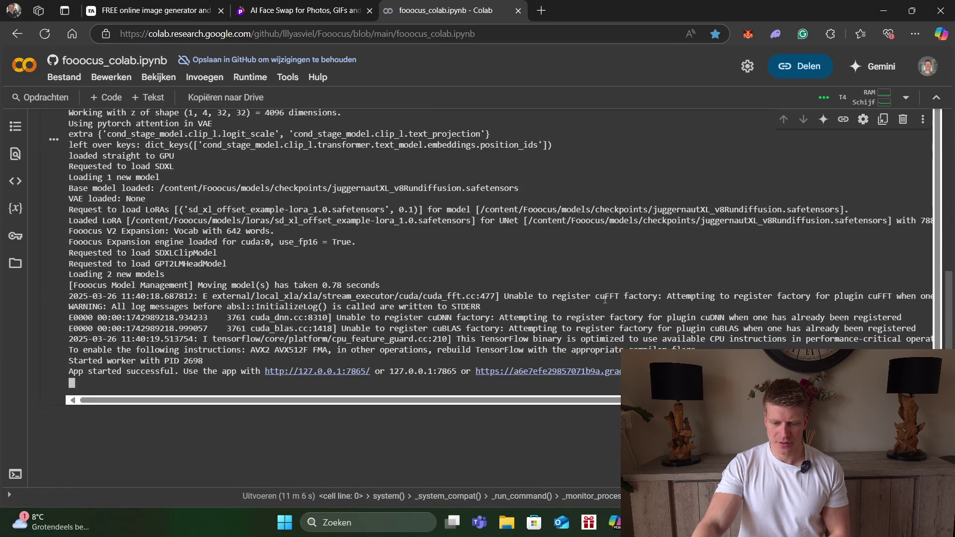
pyautogui.click(568, 371)
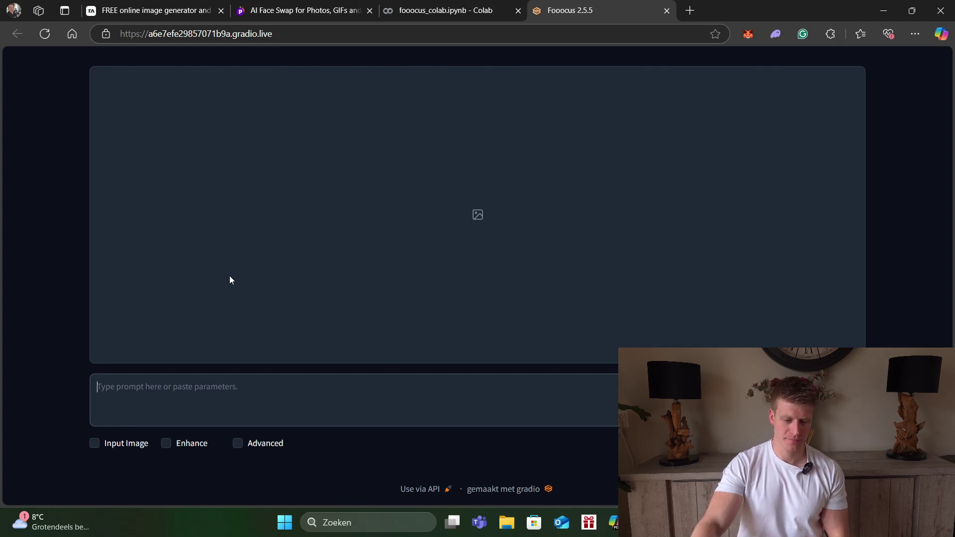
# - Enable the Input Image and Advanced options in Fooocus
pyautogui.click(128, 442)
pyautogui.scroll(-3, 271, 461)
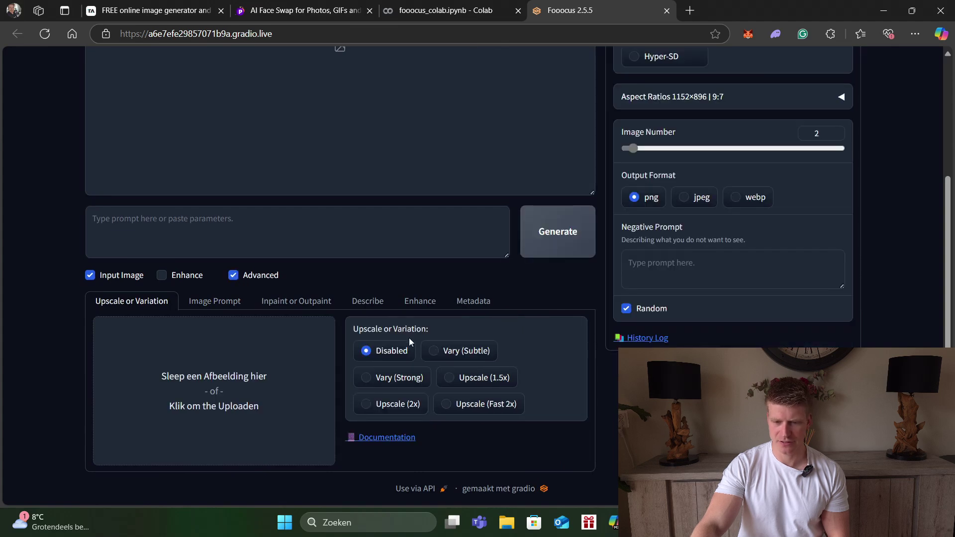
pyautogui.scroll(4, 447, 299)
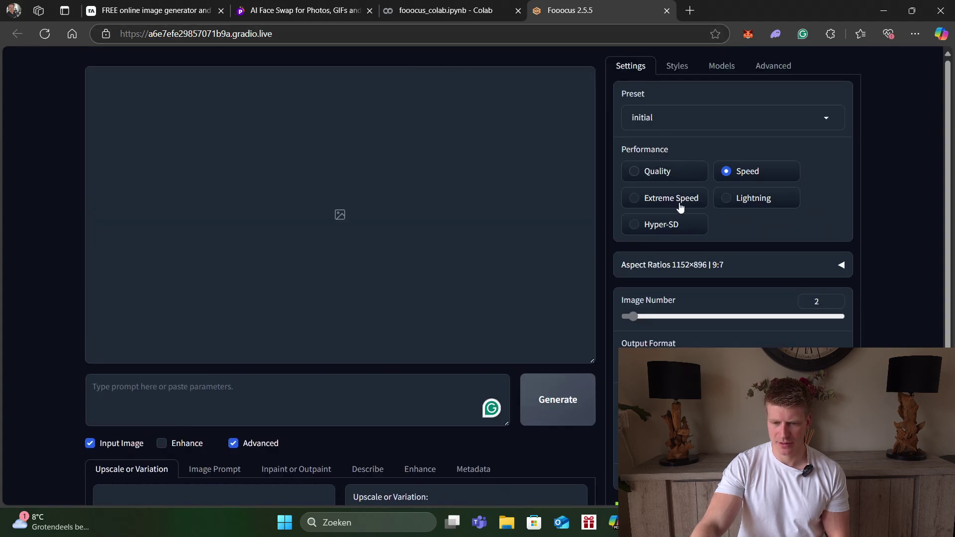
# - Set the performance to Quality and the image number to 4
pyautogui.click(665, 180)
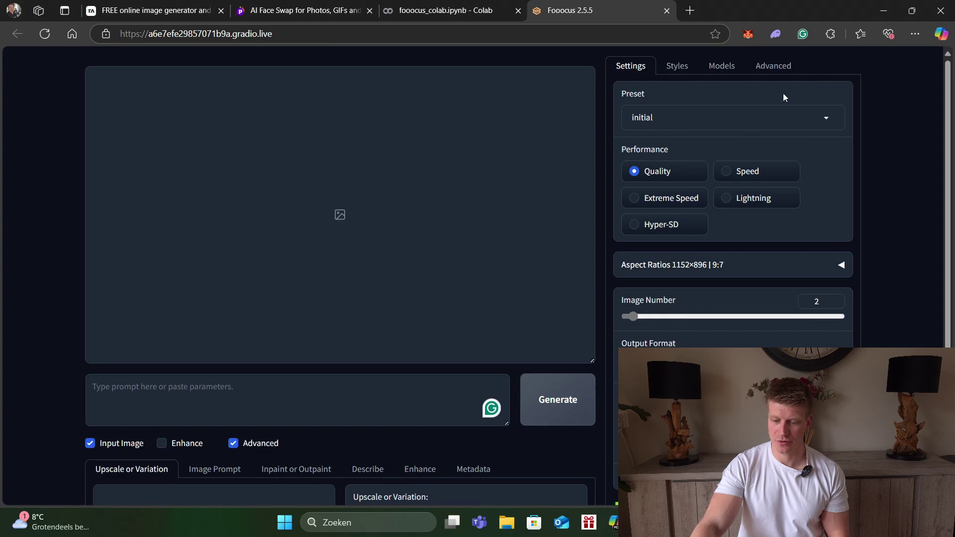
pyautogui.click(661, 317)
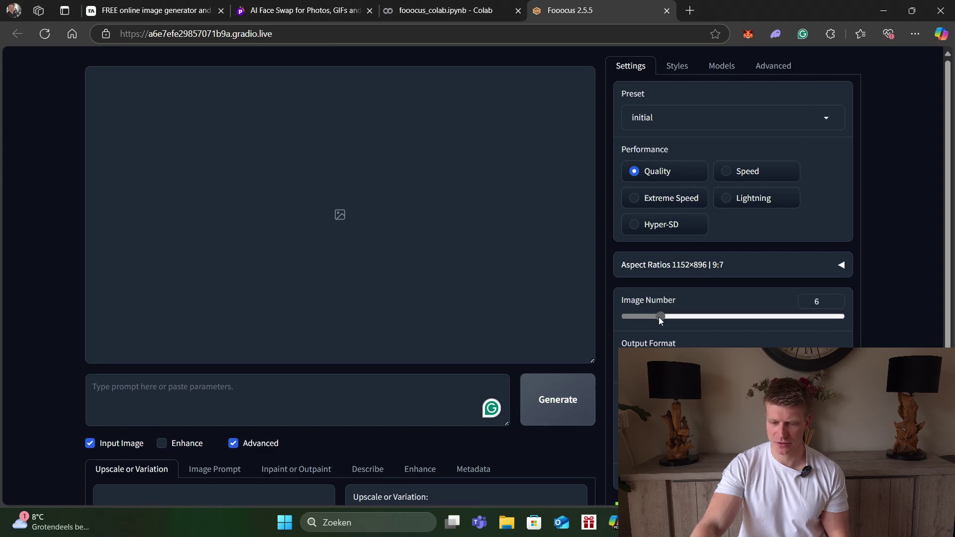
pyautogui.moveTo(652, 316); pyautogui.dragTo(650, 316)
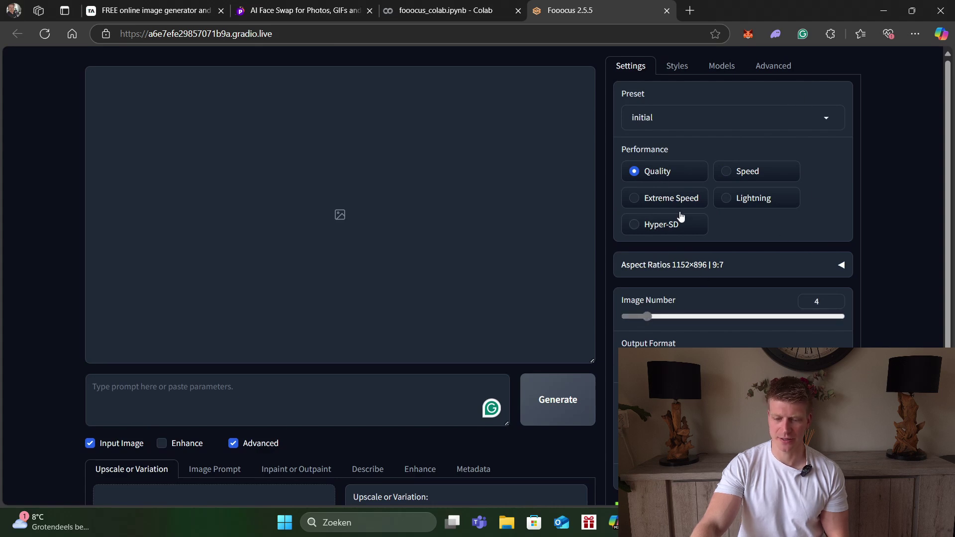
# - Add the Fooocus Masterpiece and Fooocus Photograph styles to the selected styles
pyautogui.click(678, 66)
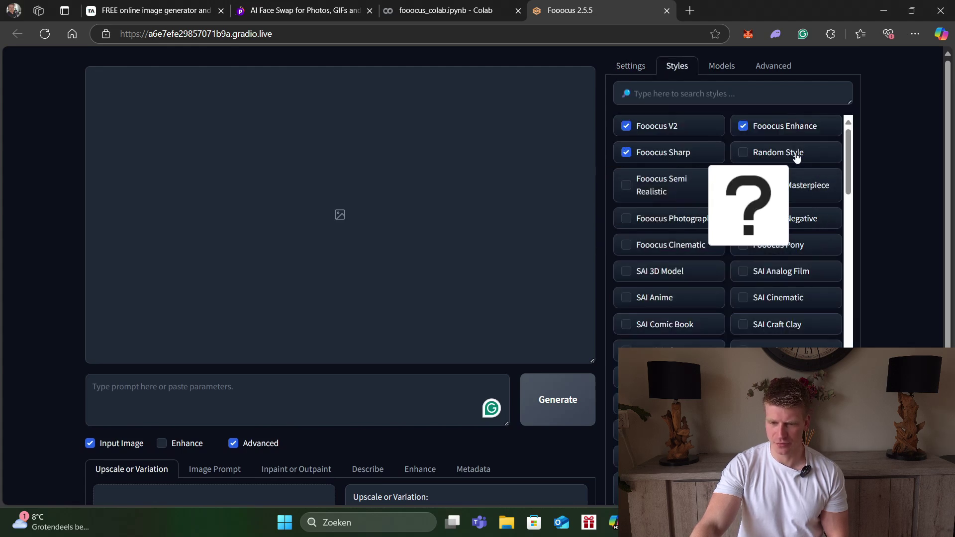
pyautogui.click(779, 186)
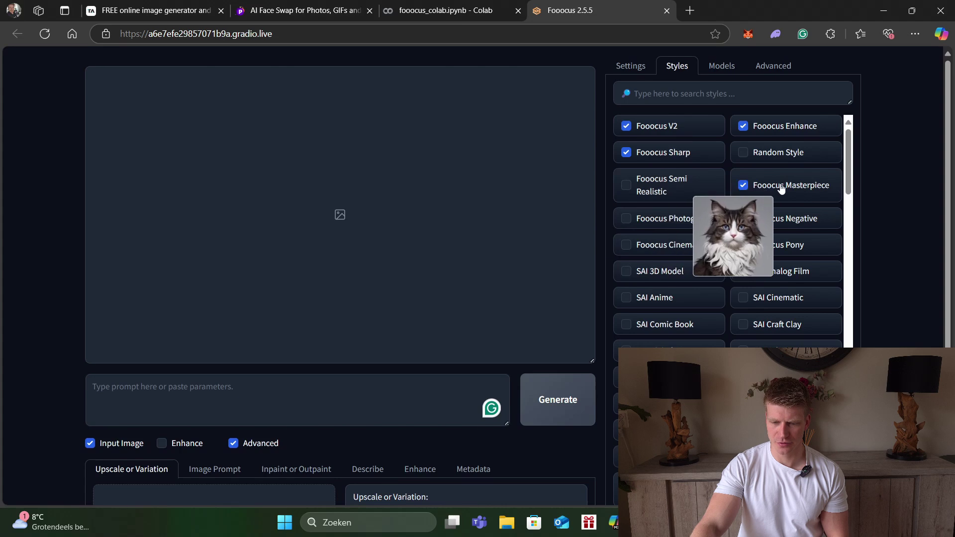
pyautogui.click(645, 220)
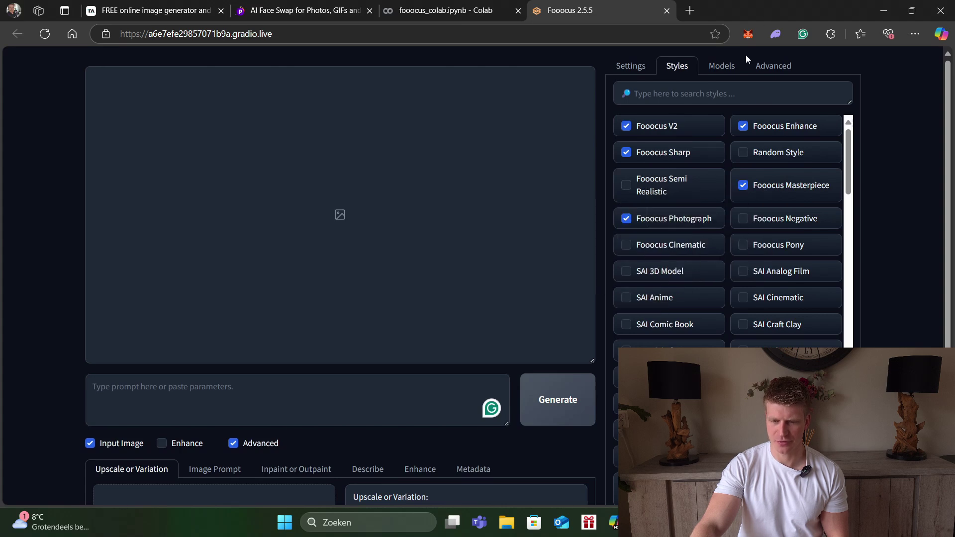
# - Check the base model and LoRA settings, and enable Developer Debug Mode in the advanced settings
pyautogui.click(731, 66)
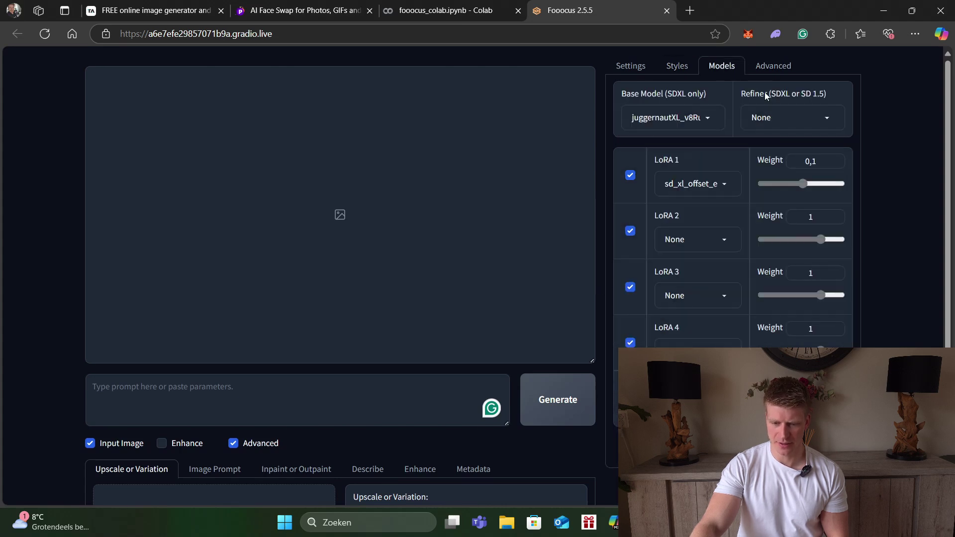
pyautogui.click(778, 68)
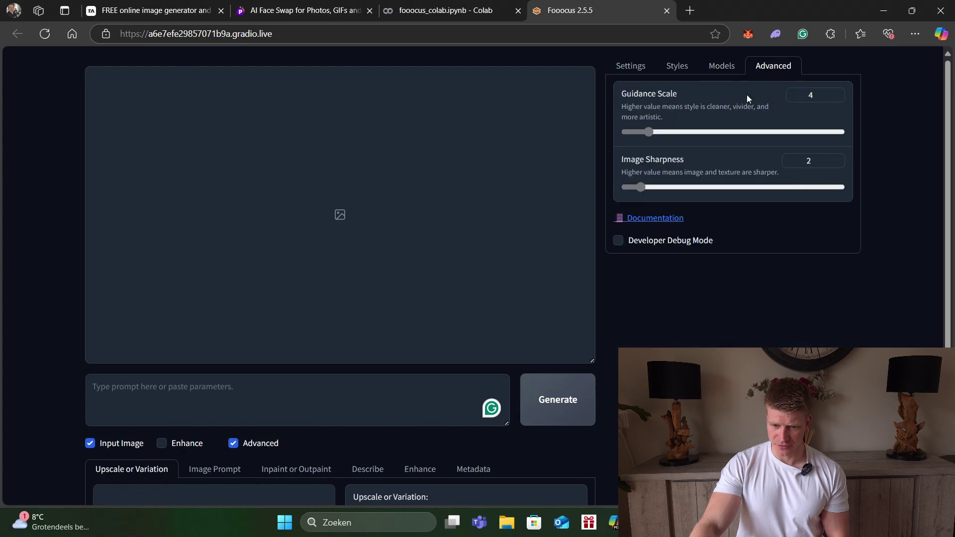
pyautogui.click(684, 245)
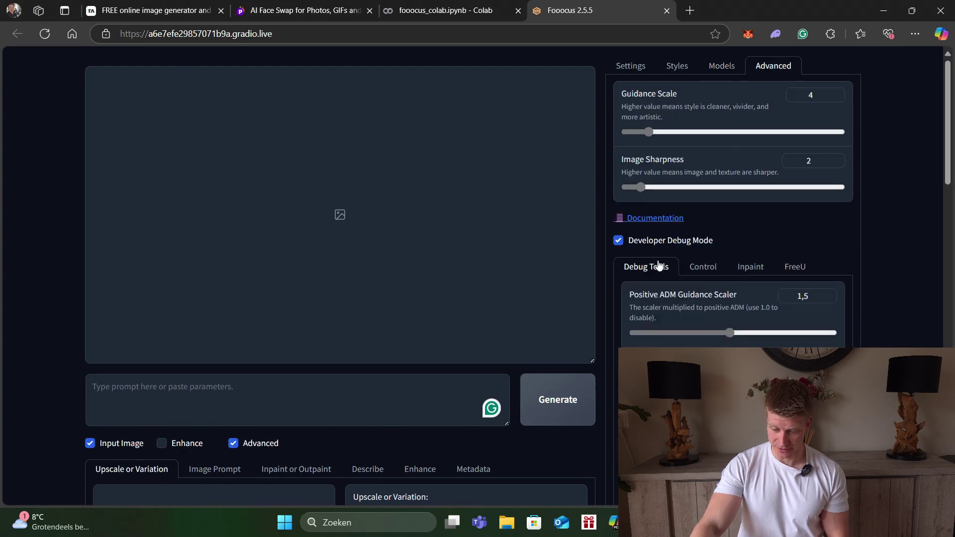
pyautogui.scroll(-1, 520, 222)
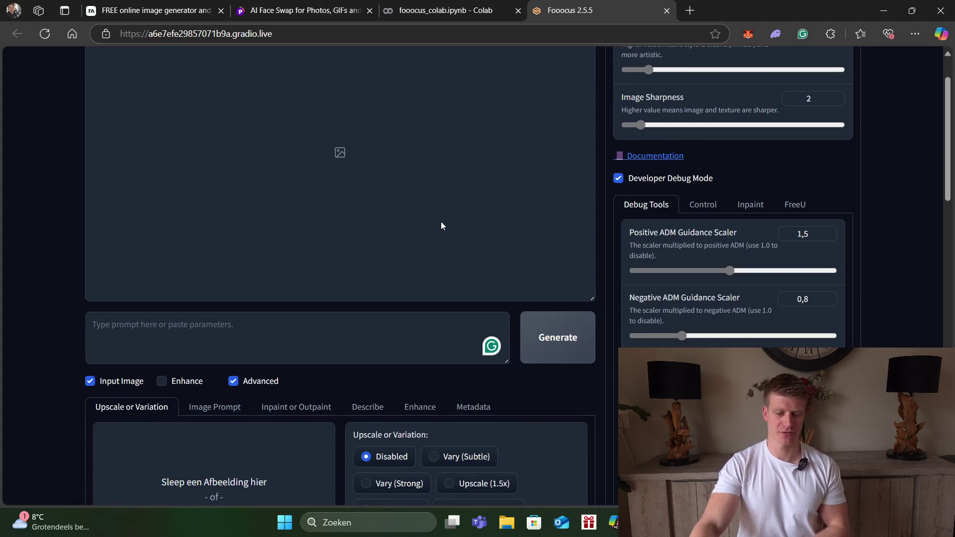
pyautogui.scroll(-4, 309, 422)
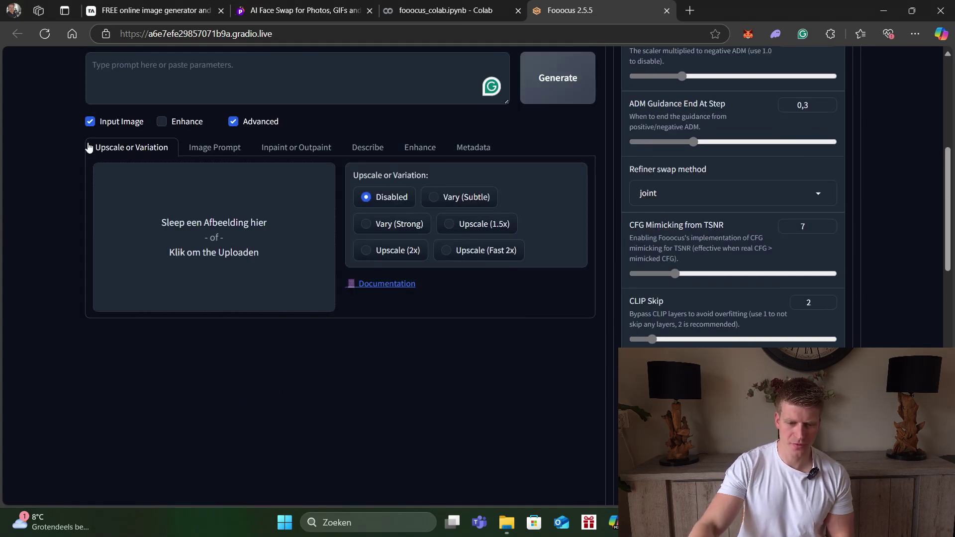
# - Load the poolside portrait for inpainting and mask the necklace with a smaller brush
pyautogui.click(294, 157)
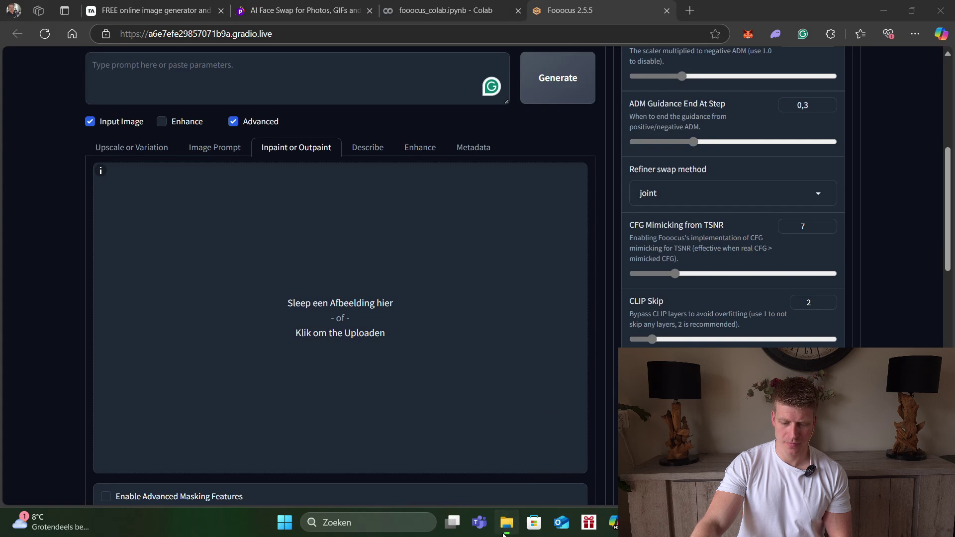
pyautogui.click(506, 522)
pyautogui.moveTo(375, 160); pyautogui.dragTo(379, 328)
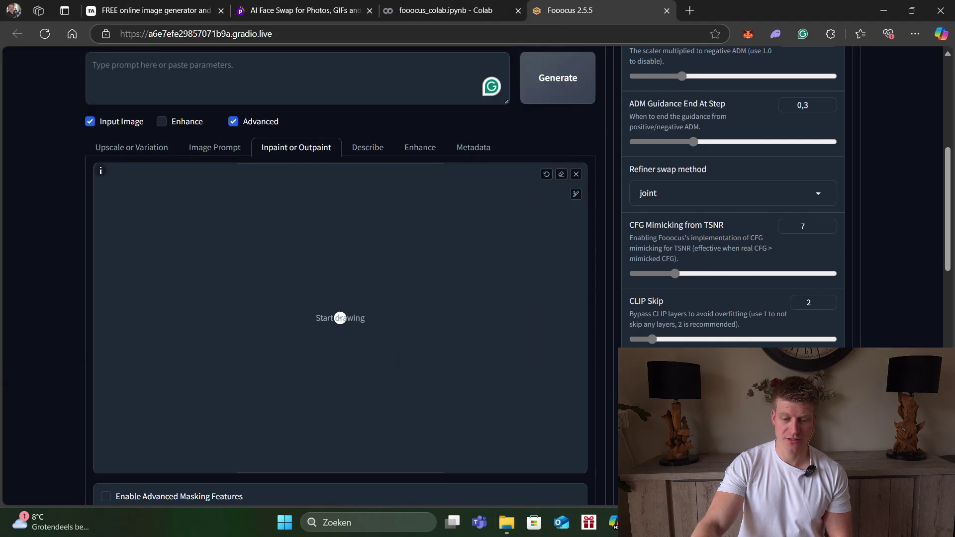
pyautogui.click(575, 196)
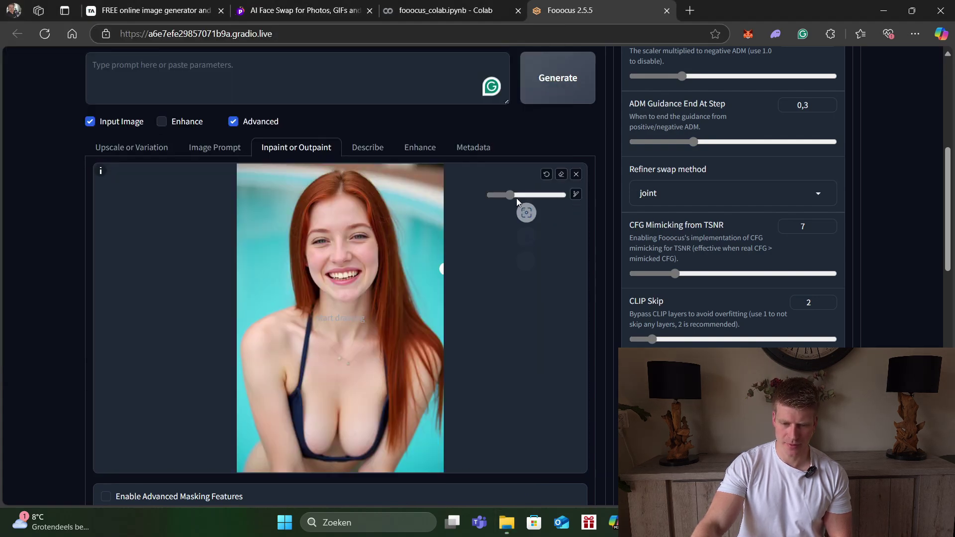
pyautogui.moveTo(520, 195); pyautogui.dragTo(496, 195)
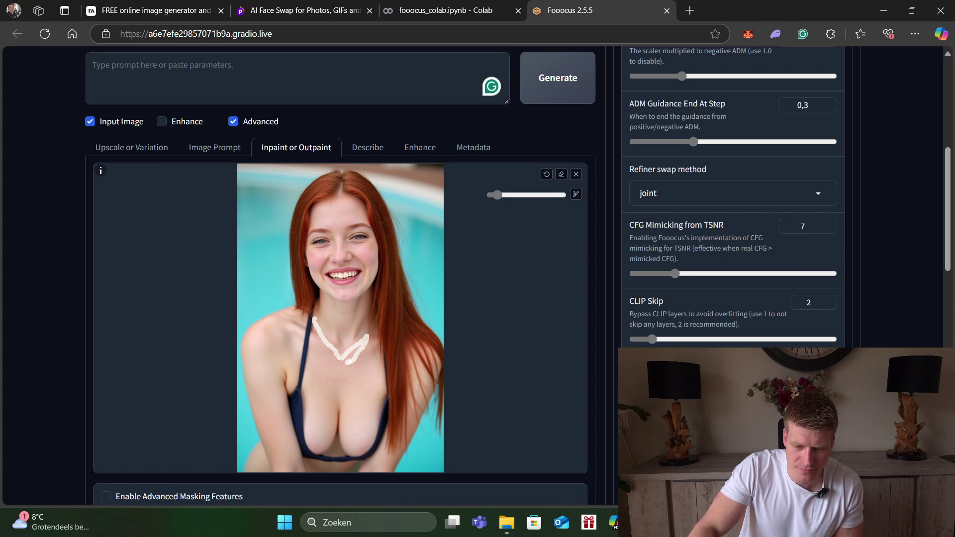
# - Generate inpainted versions of the masked portrait with the prompt "Remove necklace"
pyautogui.scroll(3, 242, 211)
pyautogui.click(243, 211)
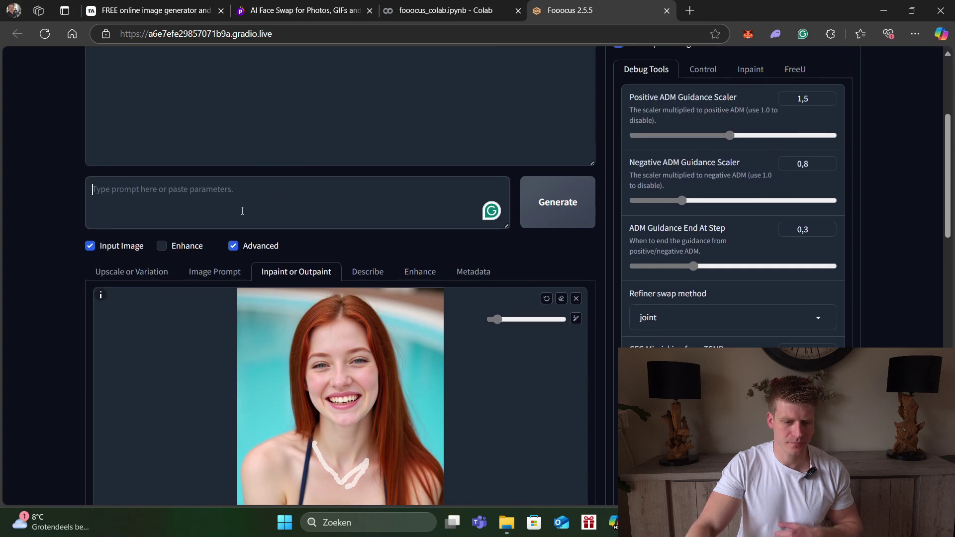
pyautogui.write('Remove necklace')
pyautogui.moveTo(156, 189)
pyautogui.mouseDown()
pyautogui.moveTo(102, 194)
pyautogui.moveTo(171, 192)
pyautogui.mouseUp()
pyautogui.click(562, 202)
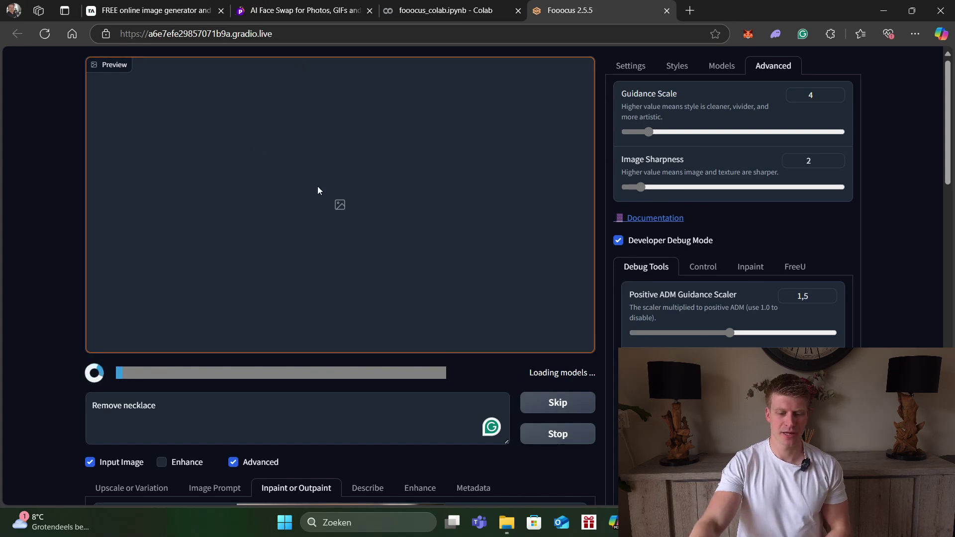
pyautogui.scroll(-8, 317, 191)
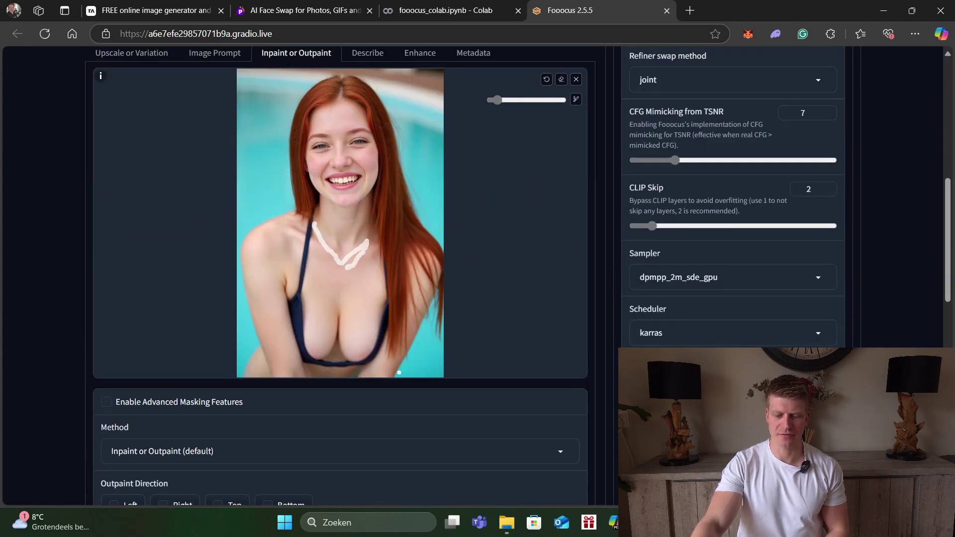
pyautogui.scroll(3, 368, 274)
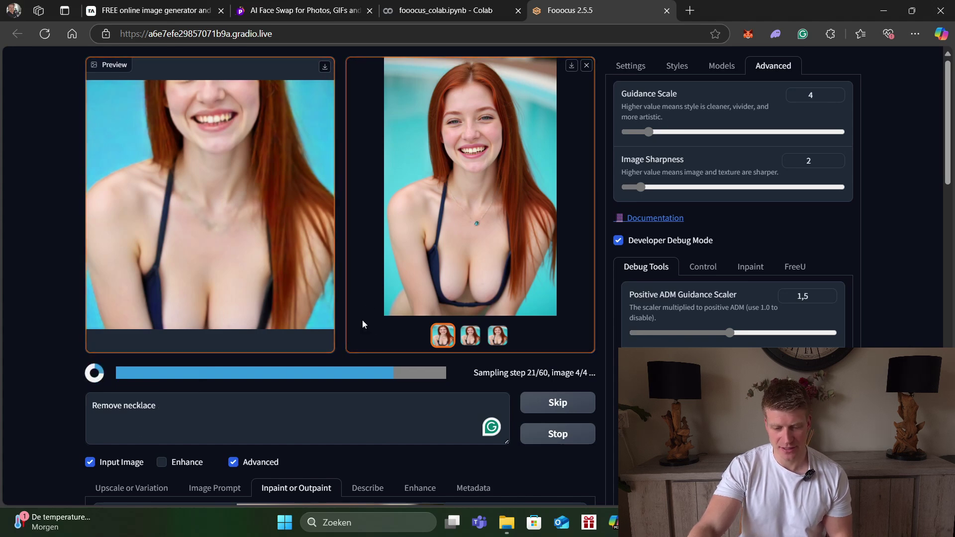
# - Inspect the generated results enlarged and save the third variant as image.png in the "for youtube" folder
pyautogui.click(476, 289)
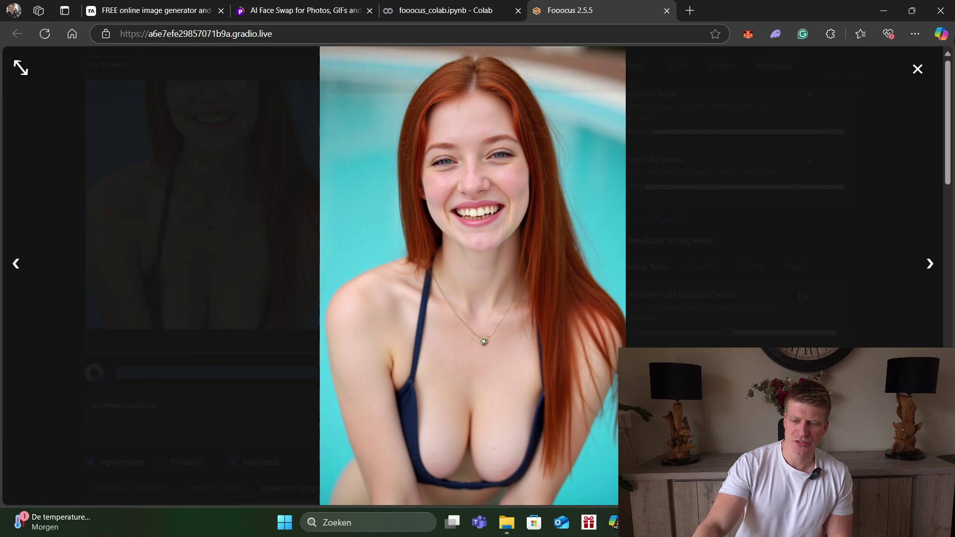
pyautogui.click(918, 68)
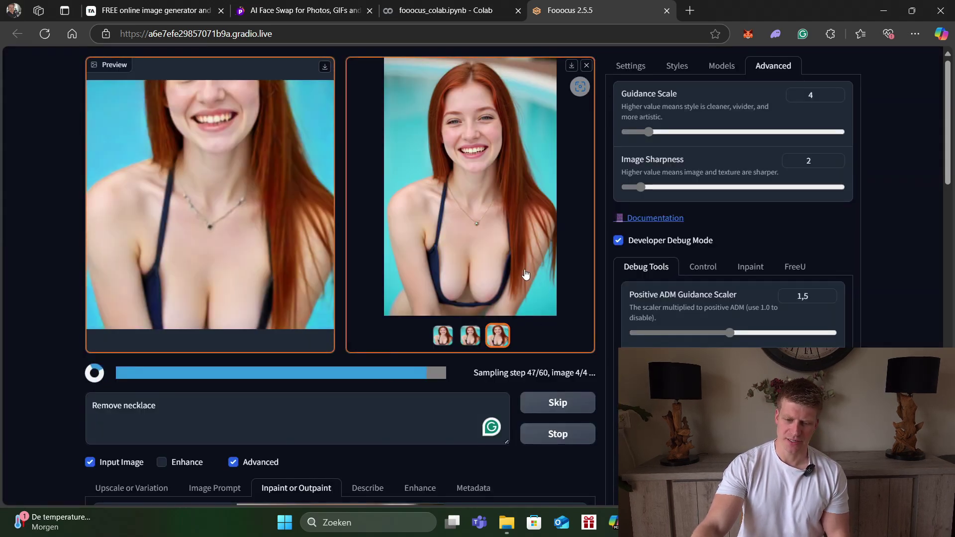
pyautogui.click(572, 66)
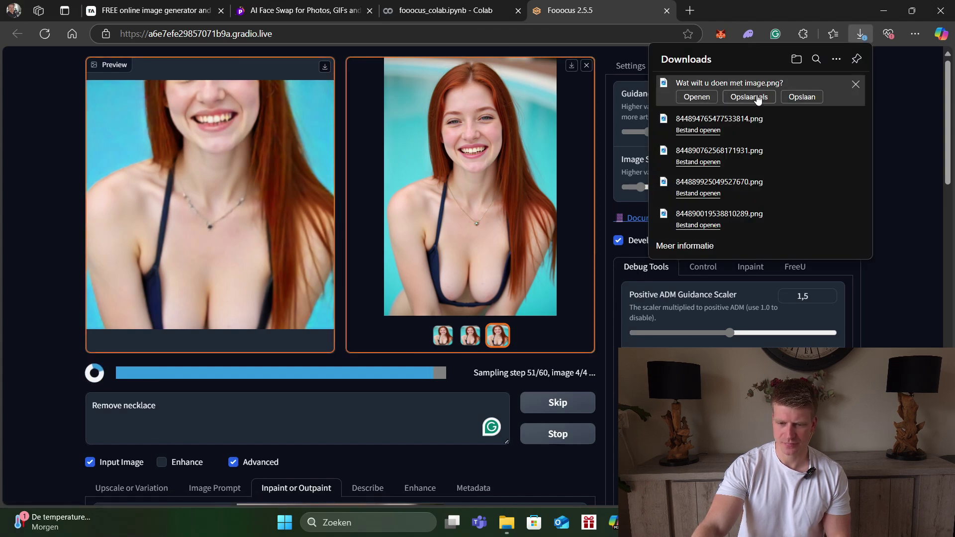
pyautogui.click(749, 97)
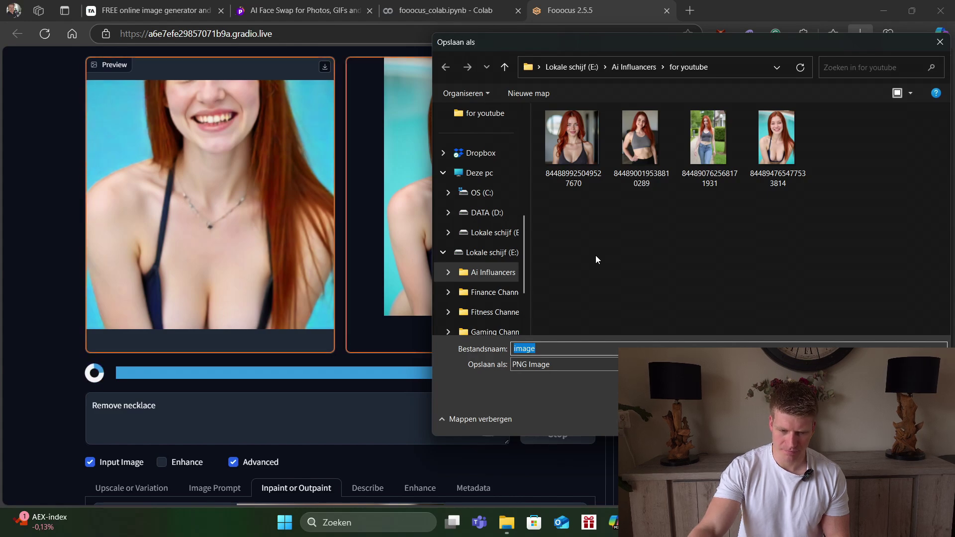
pyautogui.press('Return')
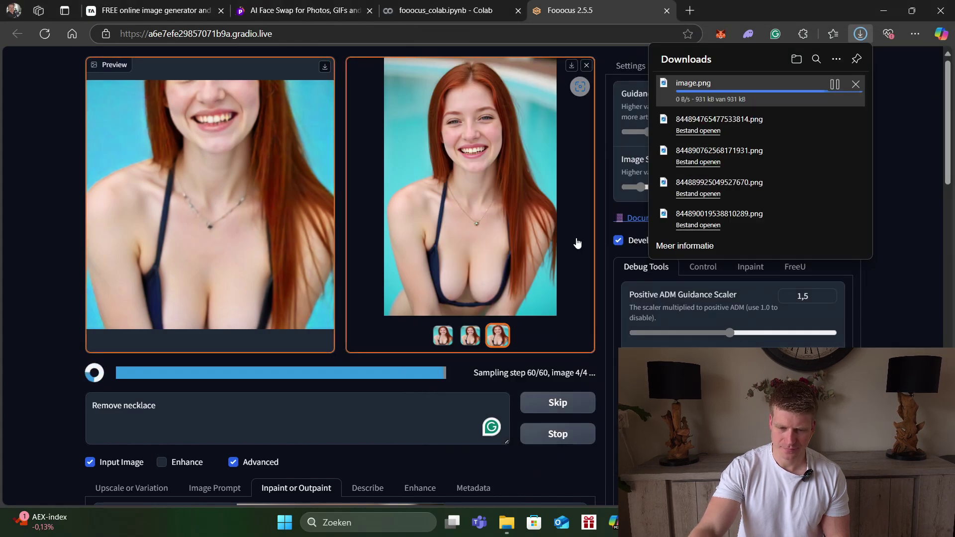